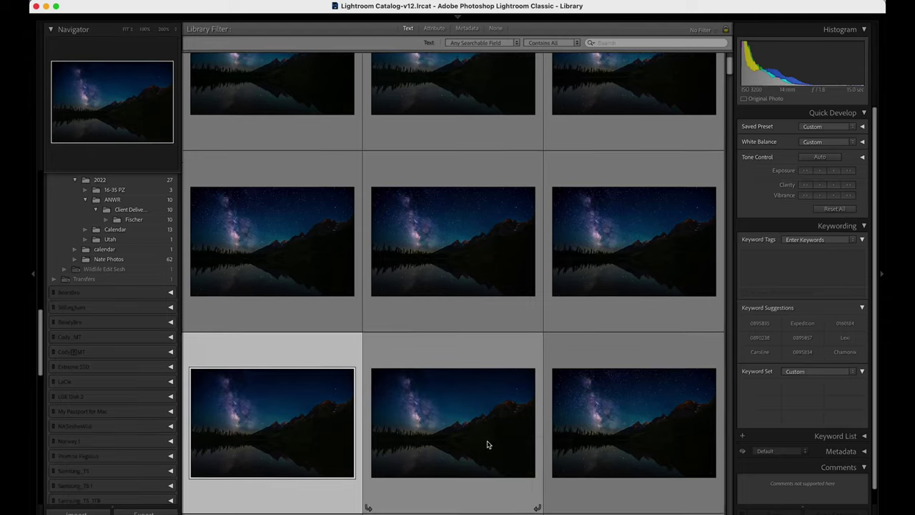
- Pick the red-streak frame _DSC9230.ARW from the grid and open it in Develop
scroll(487, 444, down, 5)
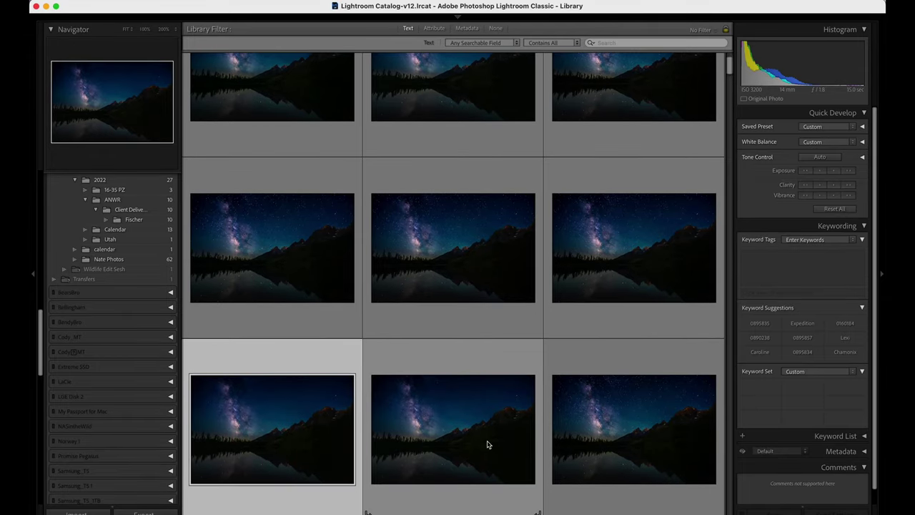
scroll(486, 445, down, 1)
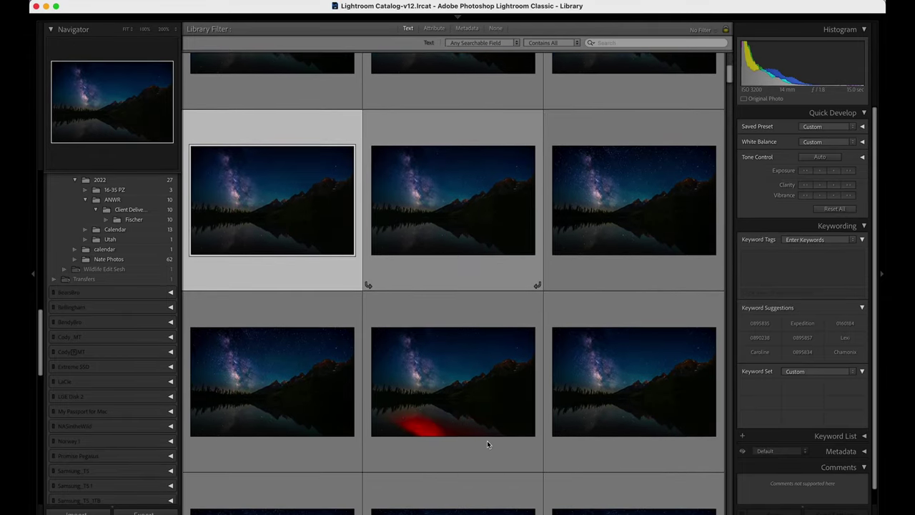
click(470, 315)
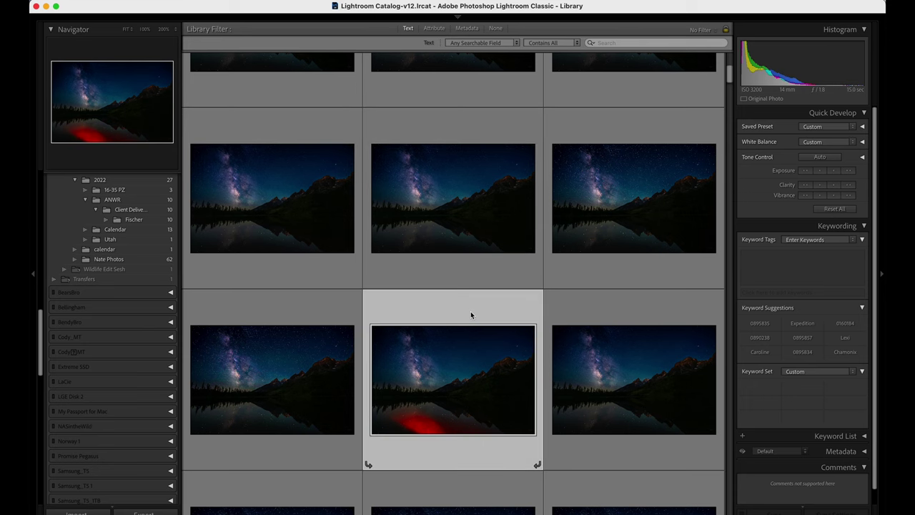
scroll(494, 398, down, 2)
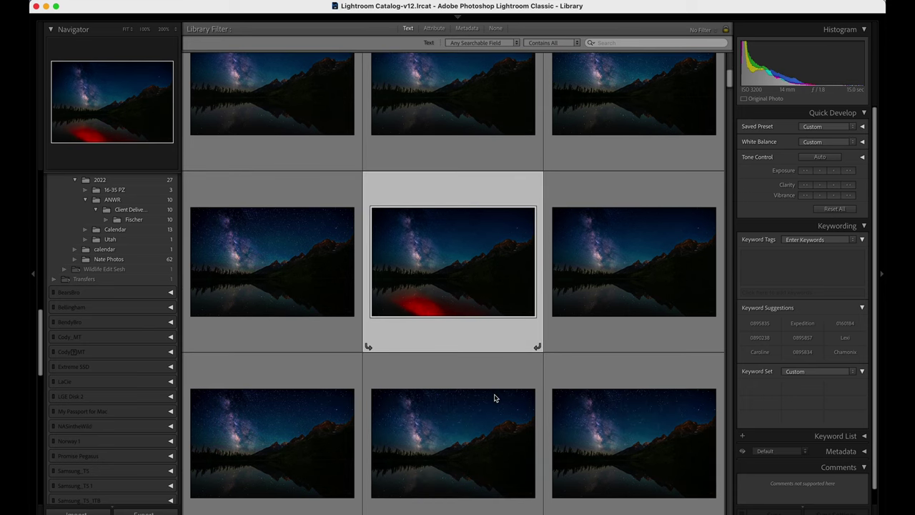
key(d)
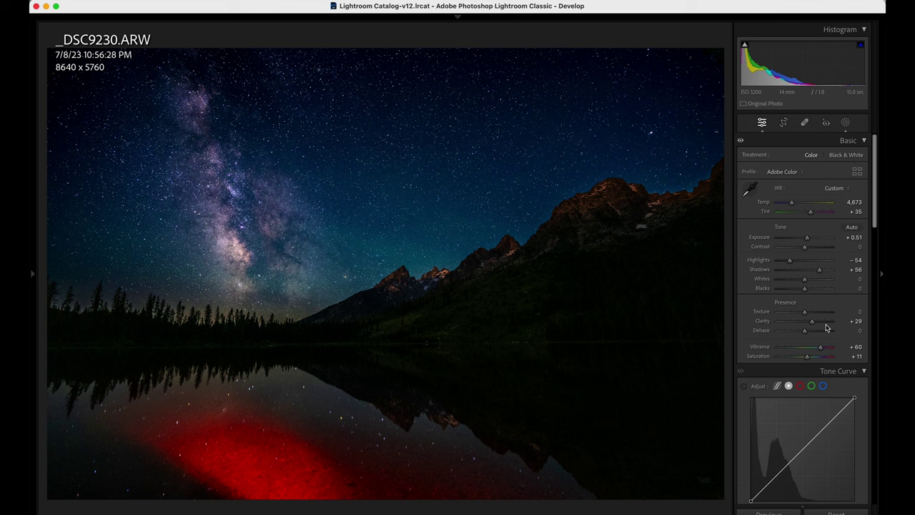
- Drag Red Saturation and Red Luminance down to -100 in the HSL/Color panel
scroll(829, 332, down, 8)
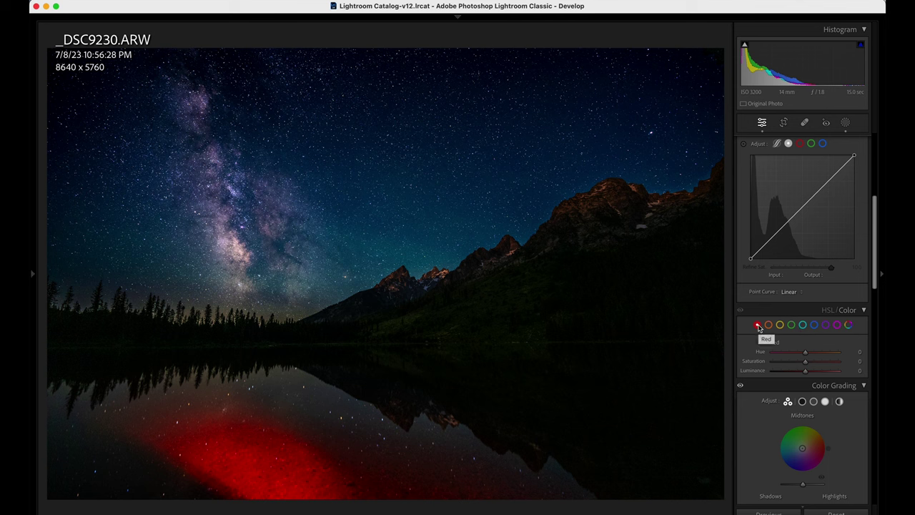
drag(789, 364, 806, 374)
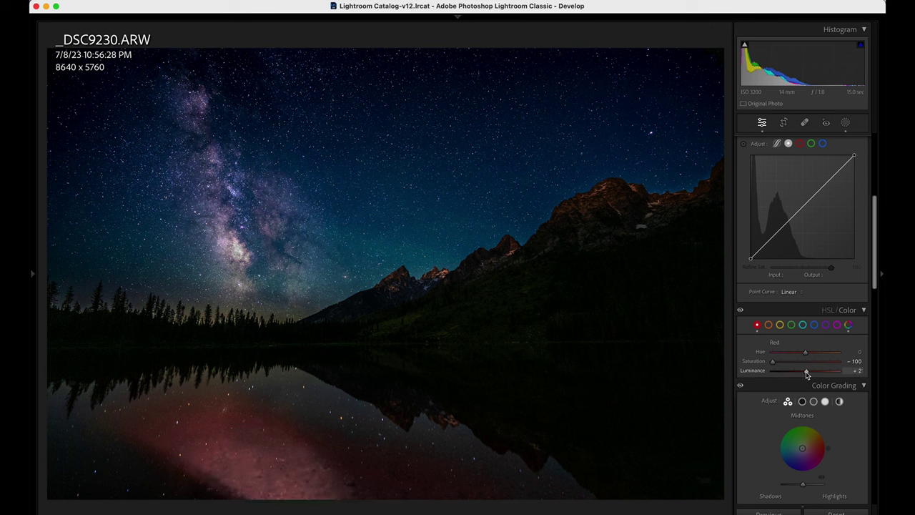
drag(806, 374, 769, 372)
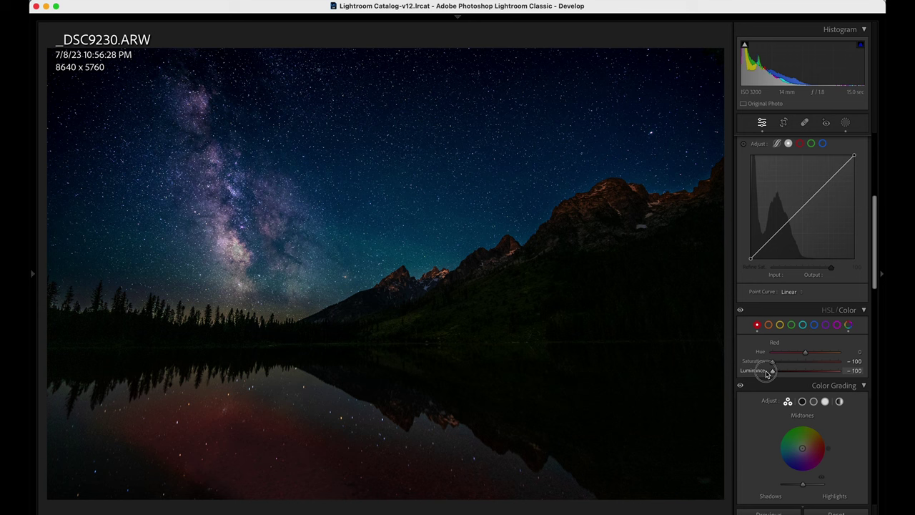
drag(767, 374, 766, 374)
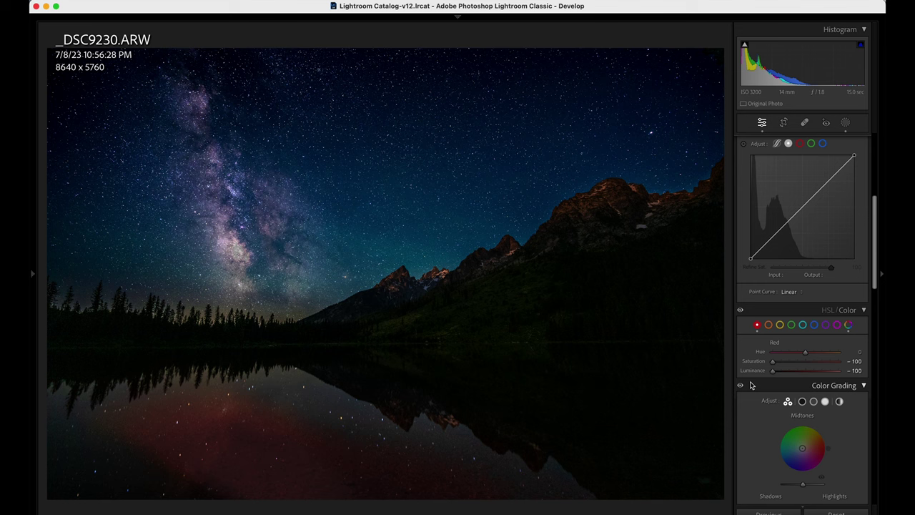
- Set Orange Saturation to -100 in the HSL/Color panel
click(769, 326)
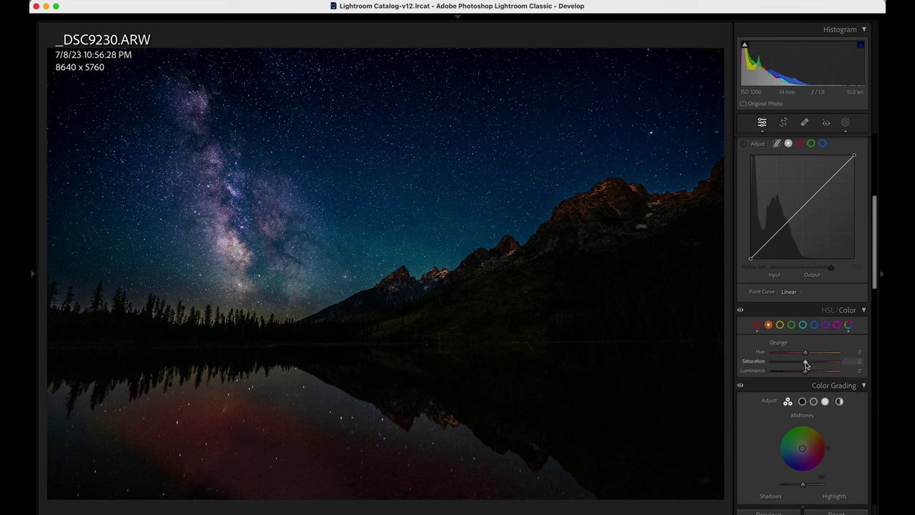
drag(805, 365, 773, 364)
drag(773, 363, 803, 362)
drag(801, 362, 757, 365)
- Reset Orange Saturation to 0 and paint a brush mask over the red lake reflection
double_click(772, 364)
click(845, 122)
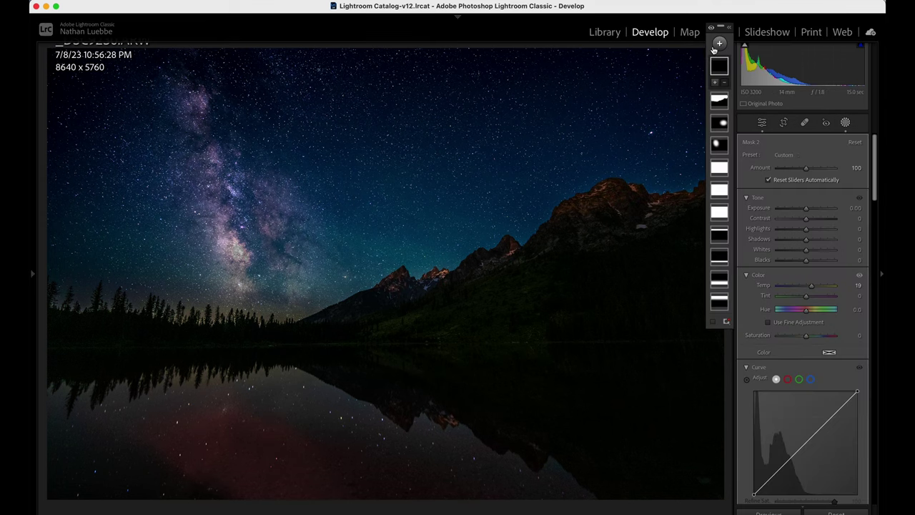
key(k)
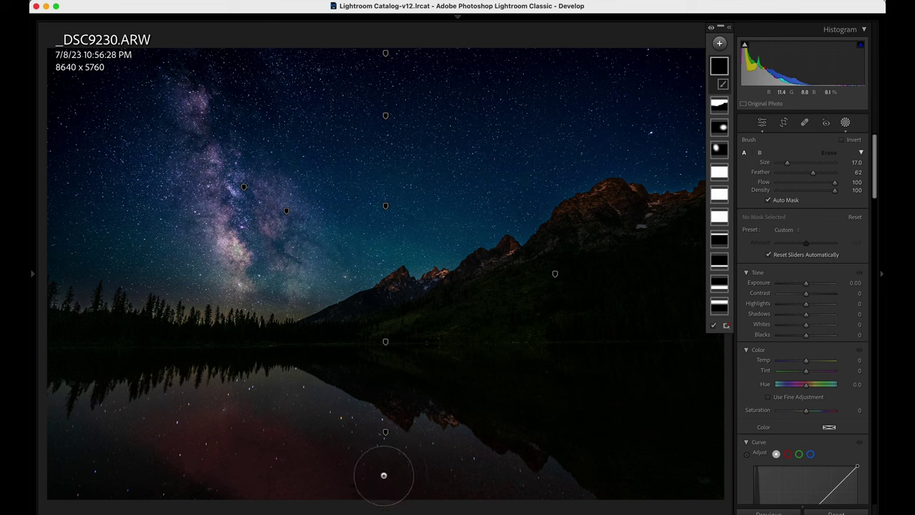
mouse_move(383, 475)
mouse_down()
mouse_move(242, 438)
mouse_move(159, 436)
mouse_move(255, 481)
mouse_move(409, 481)
mouse_move(461, 492)
mouse_up()
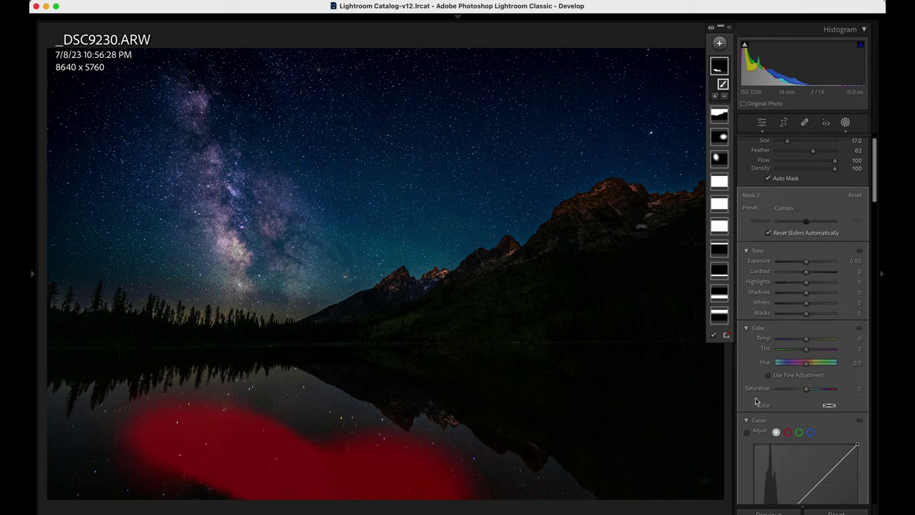
- Try Orange Saturation and Luminance at -100, then reset both back to 0
scroll(757, 402, down, 8)
scroll(794, 365, down, 15)
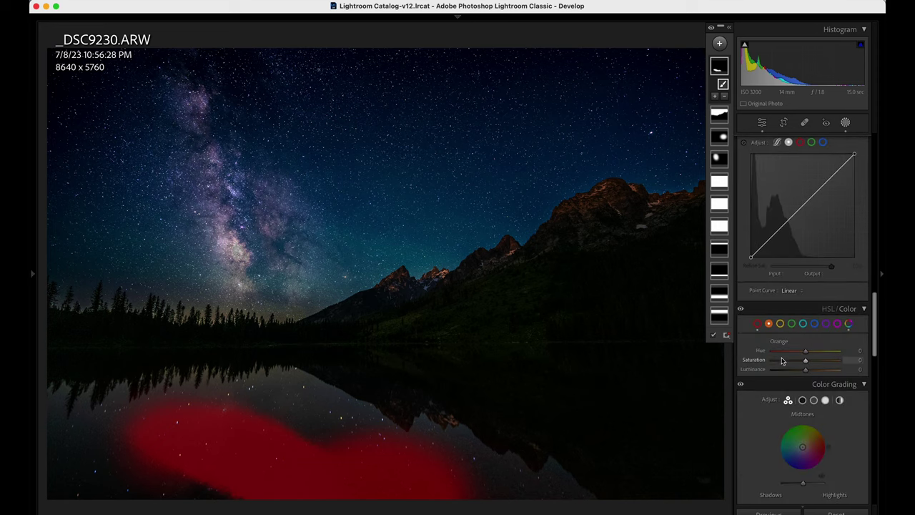
drag(784, 365, 772, 362)
click(772, 369)
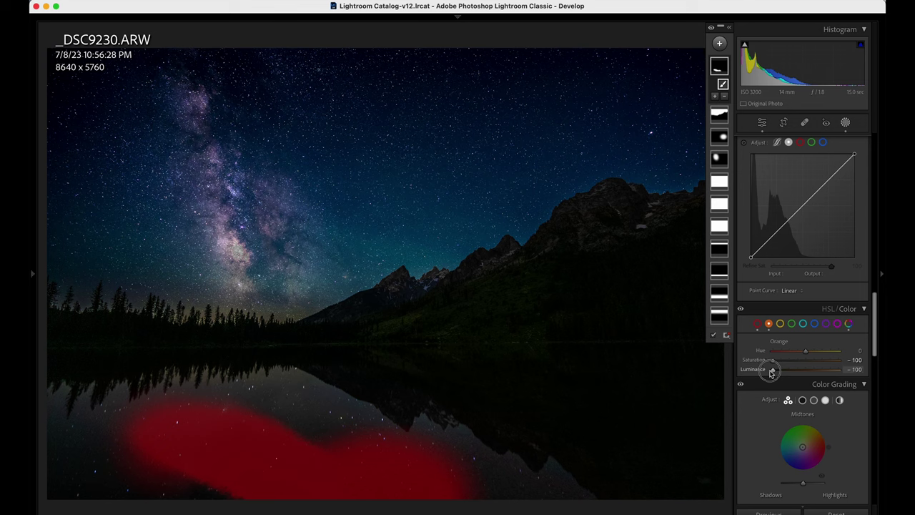
double_click(772, 360)
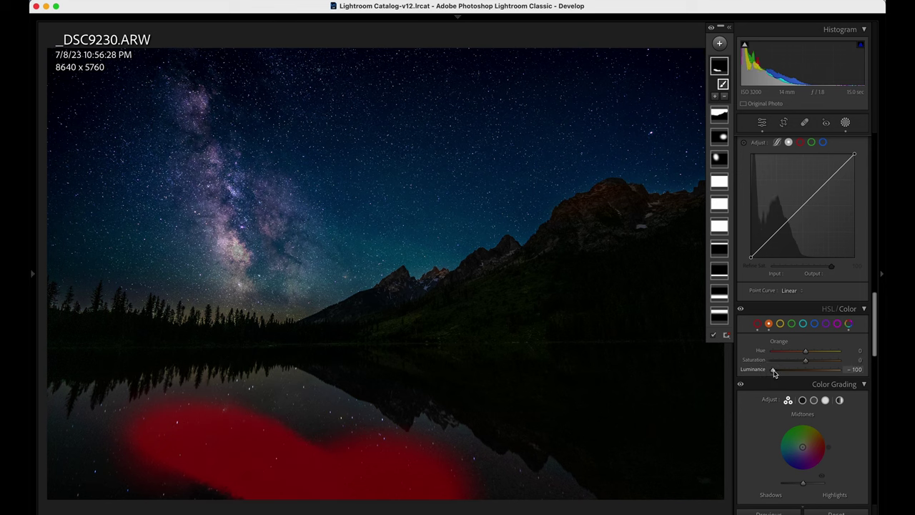
double_click(772, 369)
- Give the brush mask Saturation -21, a slight Tint shift, and Temp -8
scroll(785, 361, up, 5)
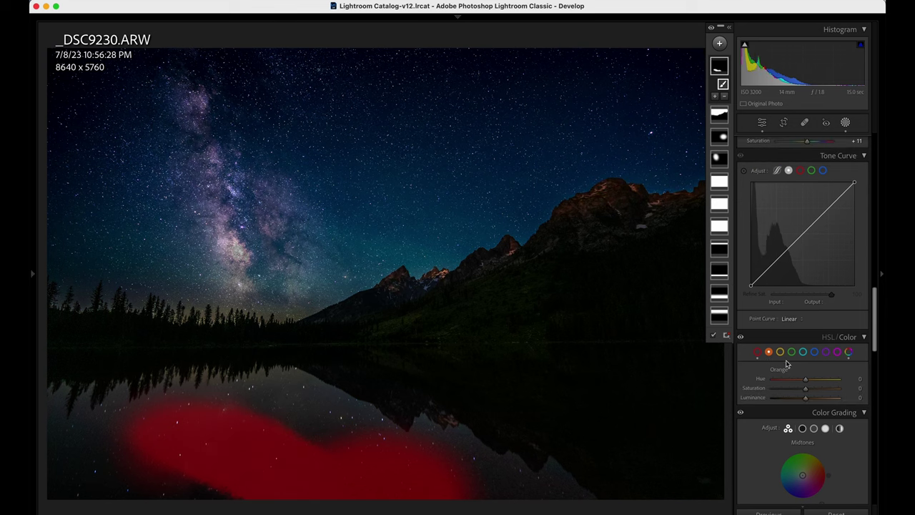
scroll(785, 361, up, 10)
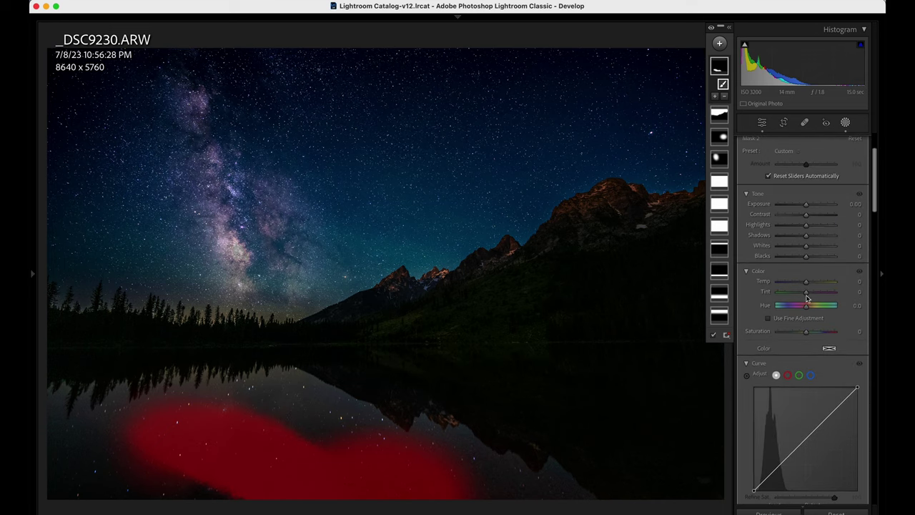
scroll(809, 288, up, 2)
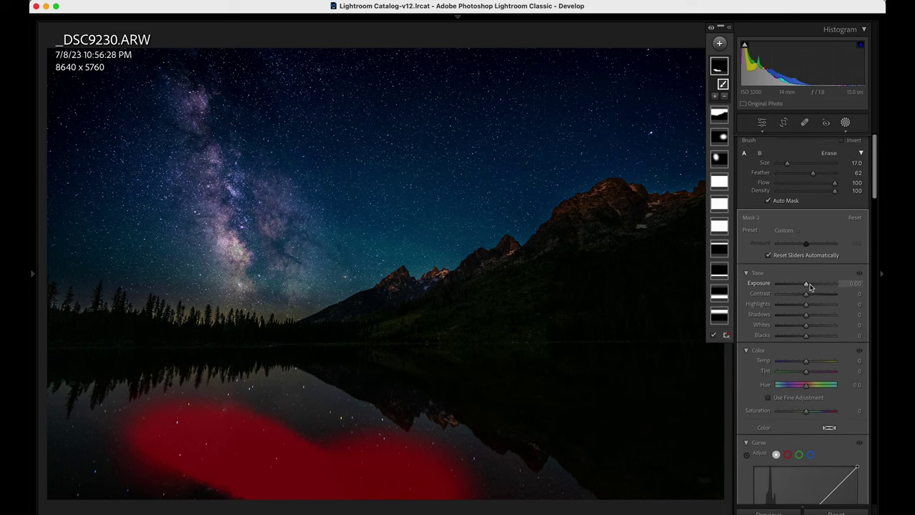
drag(808, 416, 800, 413)
drag(806, 369, 804, 364)
click(803, 370)
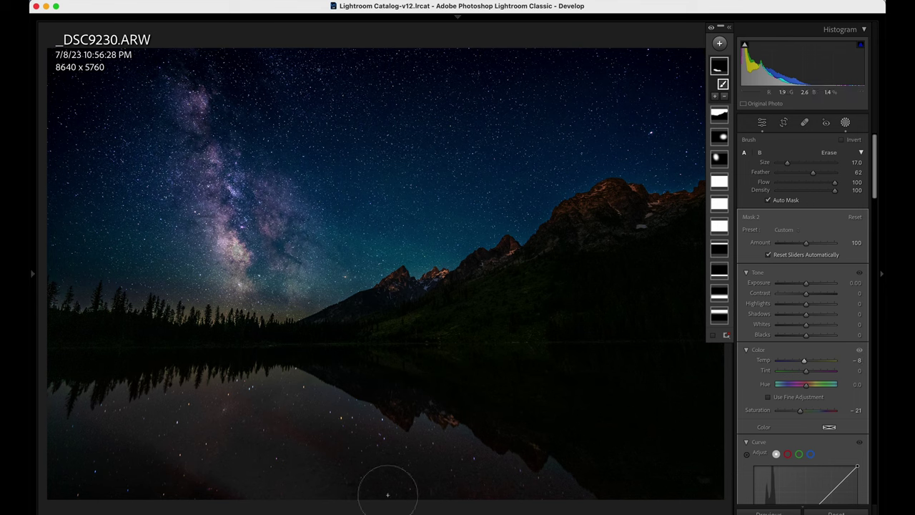
- Preview and scrub StringAstroLapse_ProRes-422_Rec.2020L_OriRes_24_VHQ.mov on the T7 drive in Quick Look
mouse_move(386, 512)
click(152, 506)
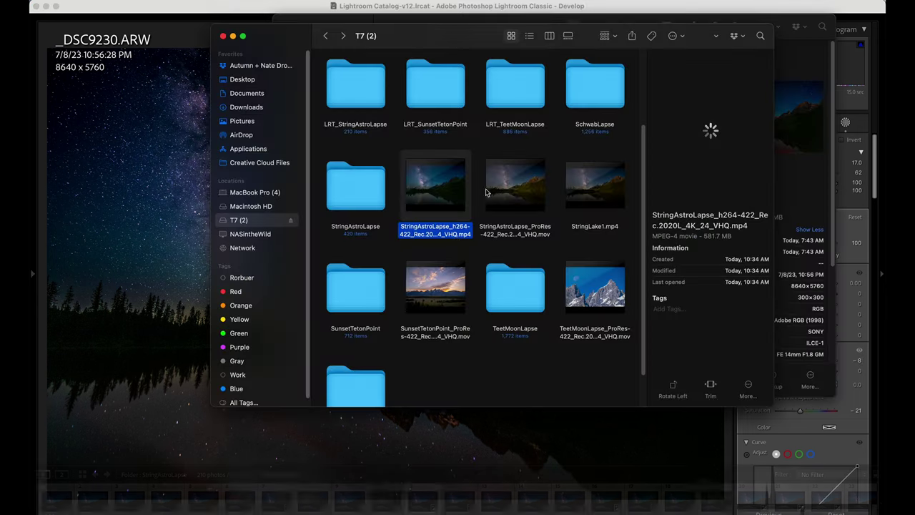
click(515, 205)
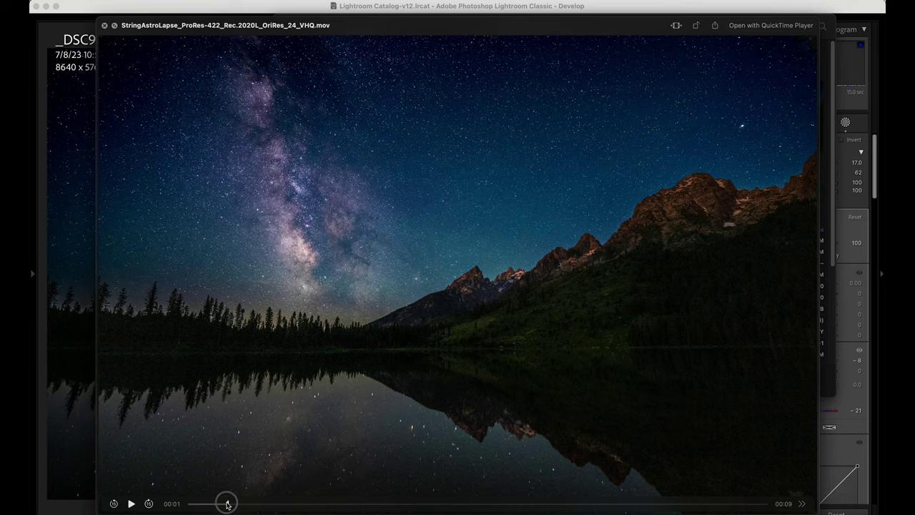
mouse_move(224, 505)
mouse_down()
mouse_move(210, 506)
mouse_move(218, 507)
mouse_up()
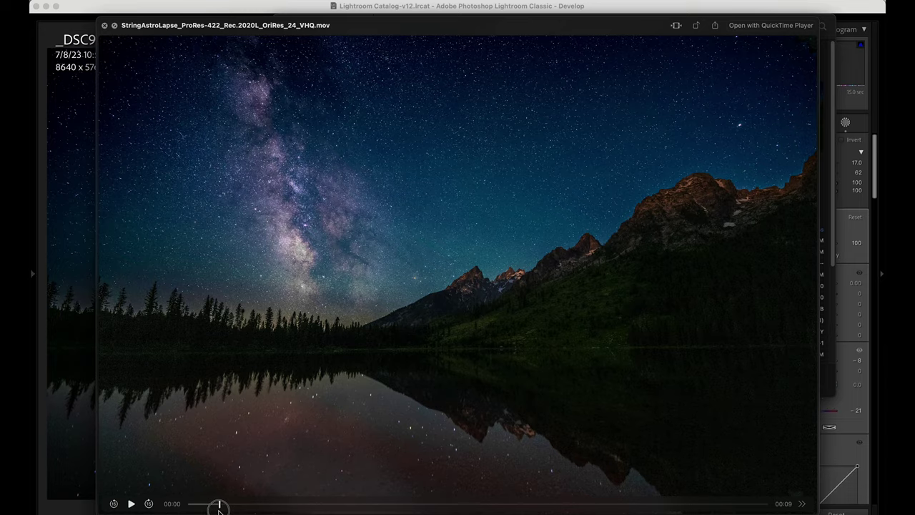
key(space)
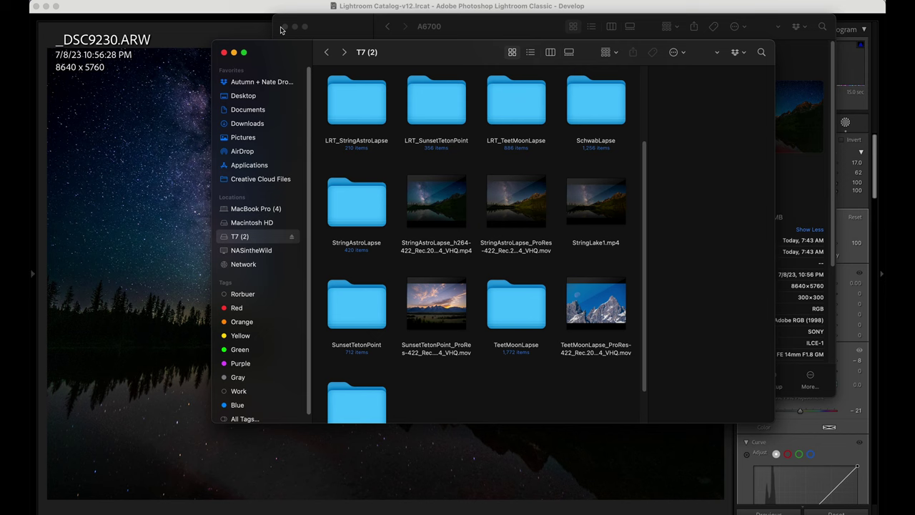
- Close the extra Finder window and open the LRT_StringAstroLapse folder in a new tab
click(283, 27)
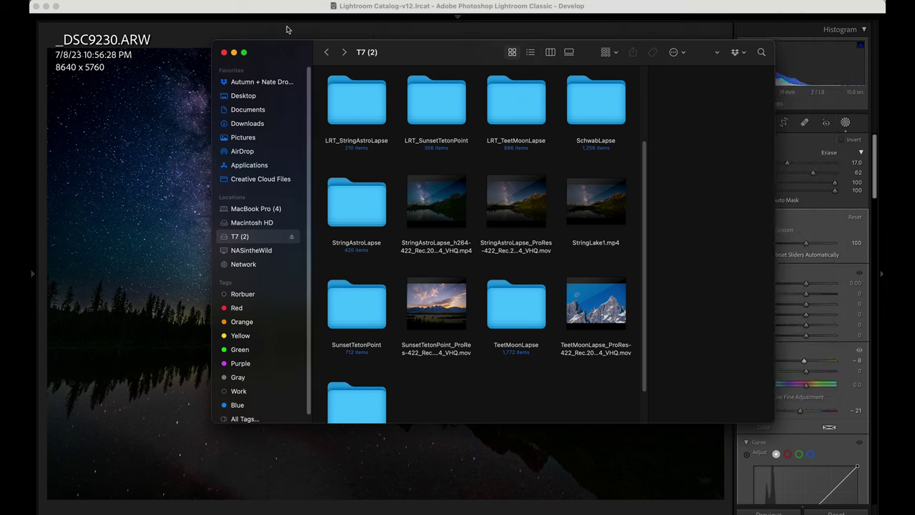
scroll(428, 198, up, 3)
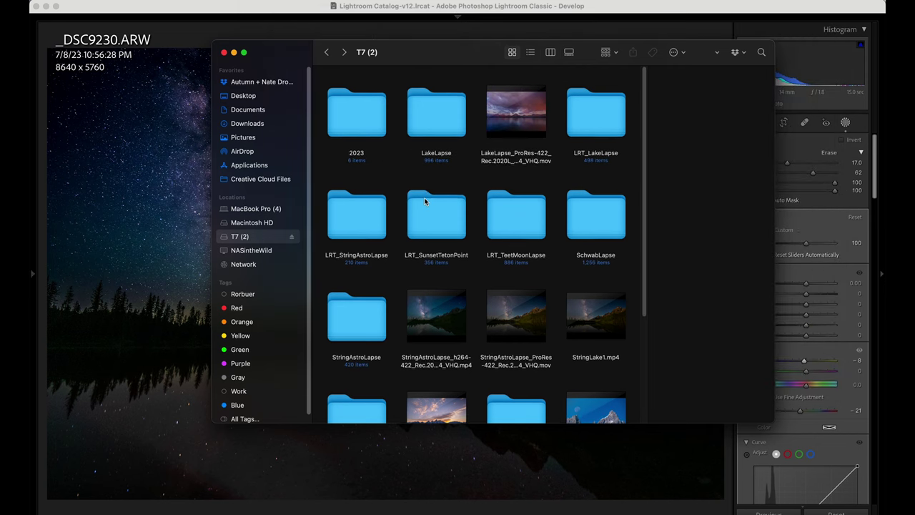
right_click(359, 219)
click(377, 223)
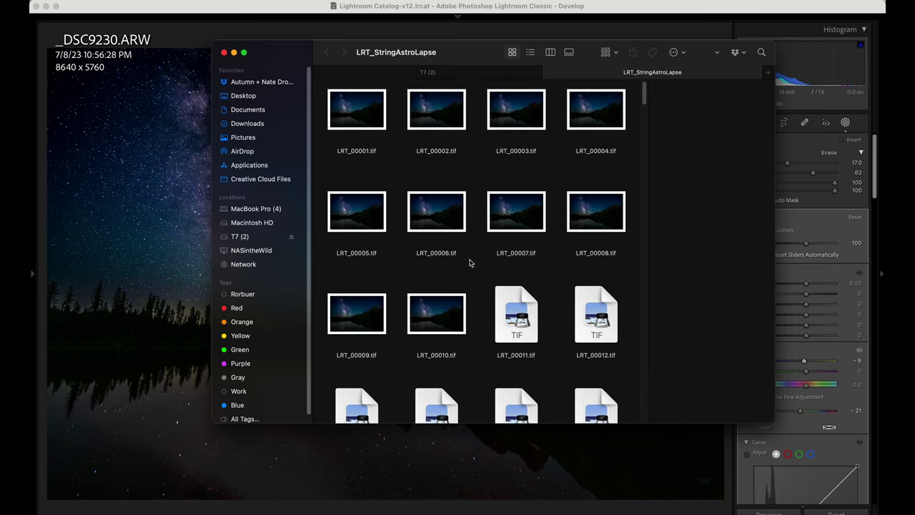
- Preview frame LRT_00011.tif full size in Quick Look, then close it and deselect it
click(517, 327)
key(space)
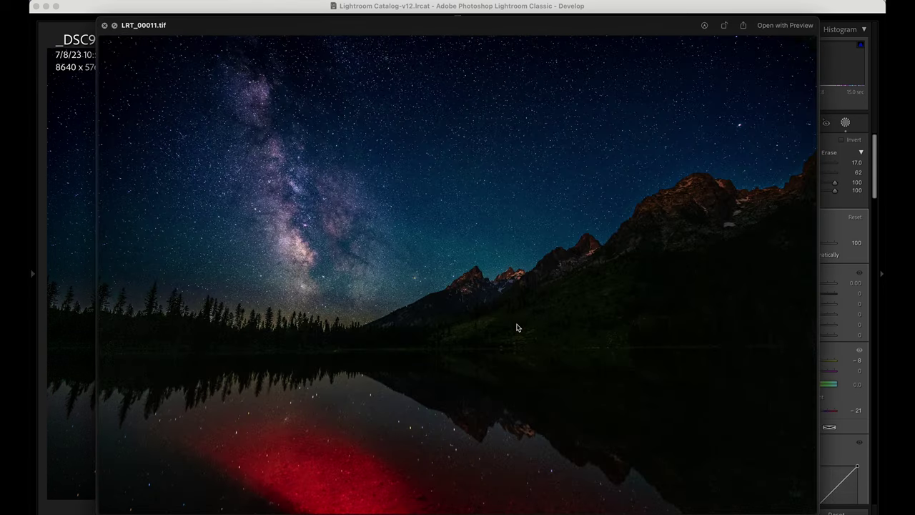
key(space)
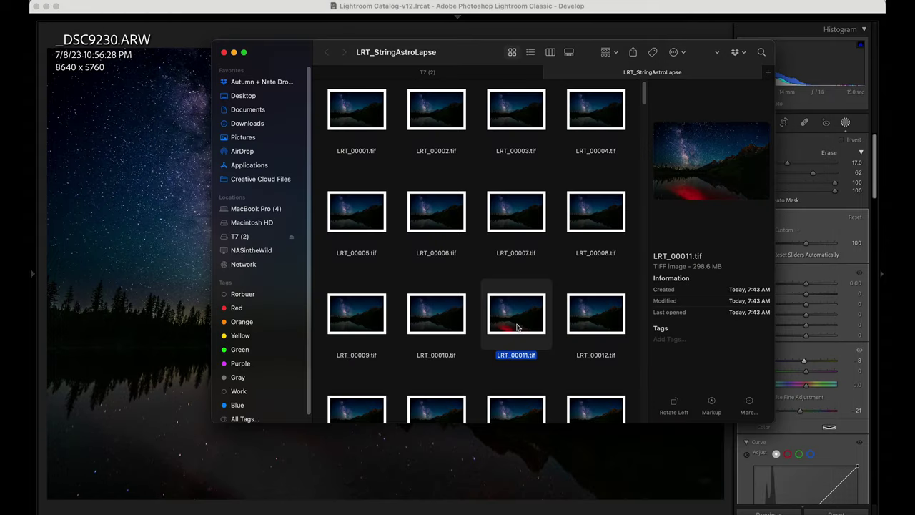
click(560, 374)
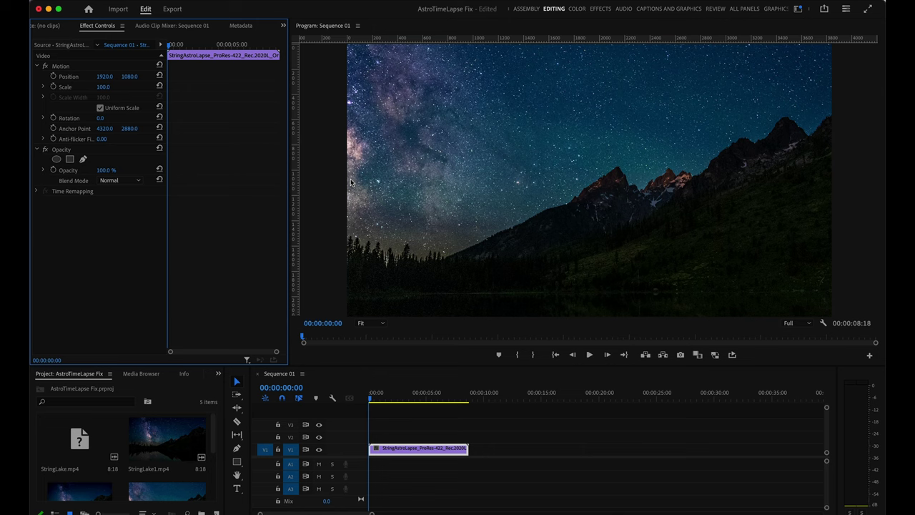
- Set the StringAstroLapse clip's Motion Scale to 54 in Effect Controls
mouse_move(102, 87)
mouse_down()
mouse_move(62, 86)
mouse_move(109, 86)
mouse_up()
key(XF86MonBrightnessUp)
mouse_move(101, 87)
mouse_down()
mouse_move(118, 75)
mouse_move(105, 76)
mouse_up()
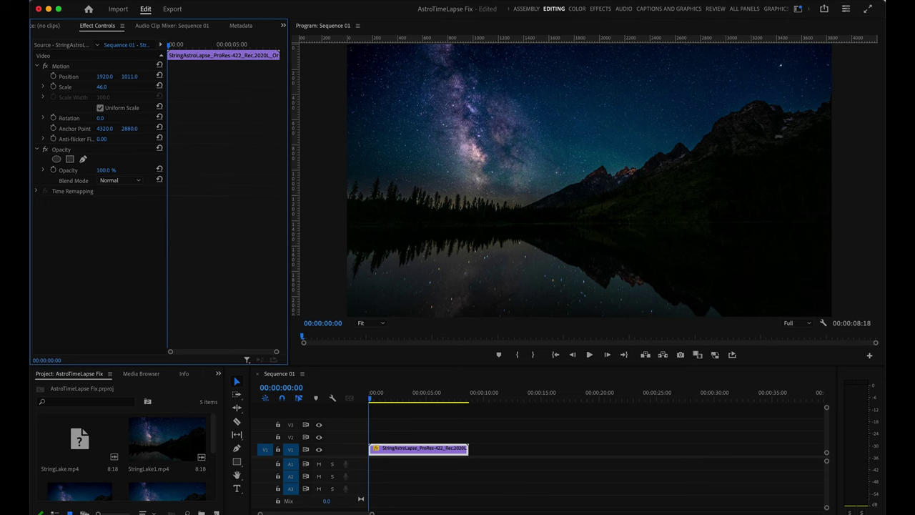
click(102, 87)
text(54)
key(Return)
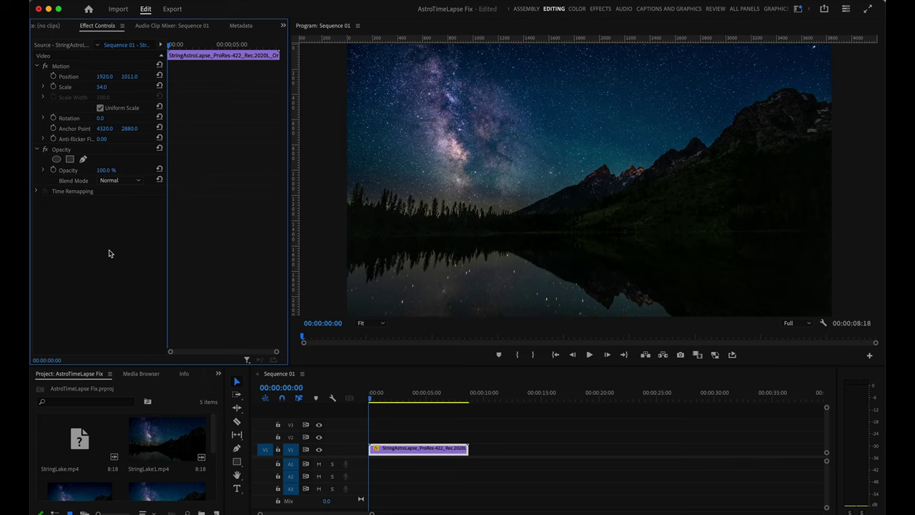
- Keyframe Scale at 54 on the first frame and 46 at the clip's end
click(54, 87)
drag(275, 45, 281, 47)
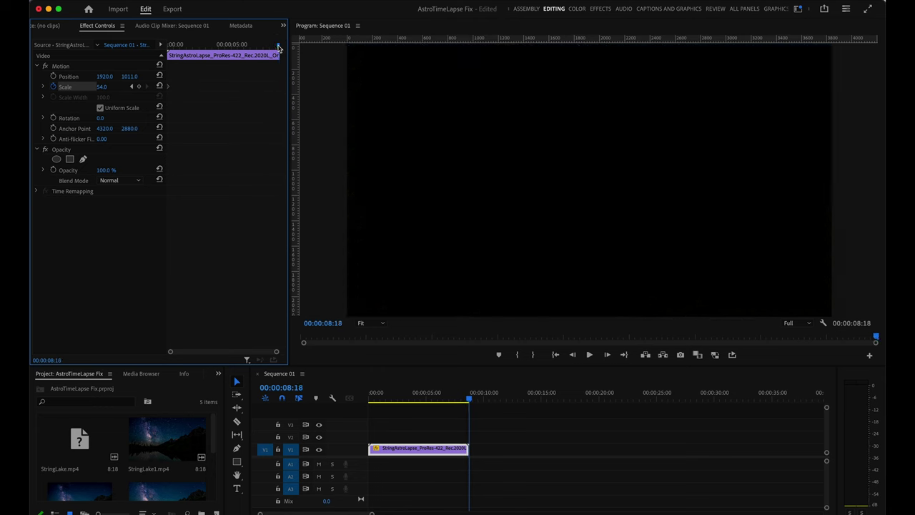
click(103, 87)
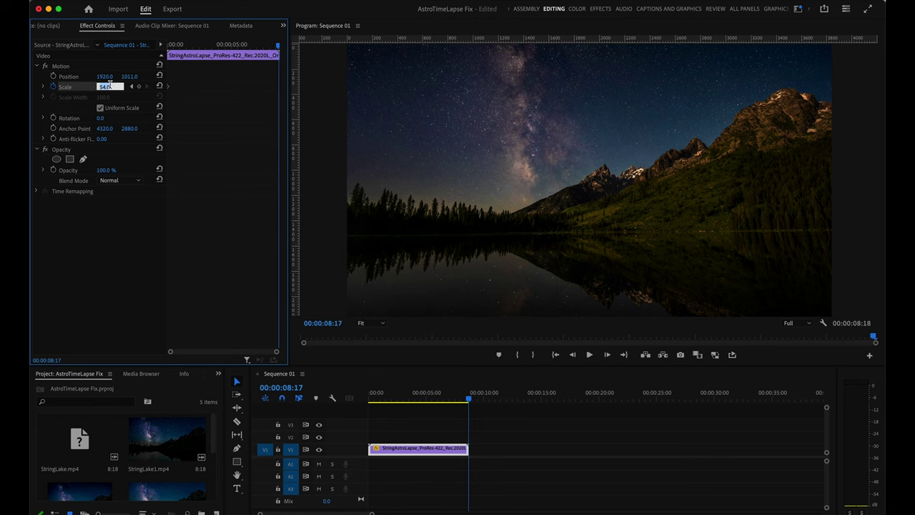
text(46)
key(Return)
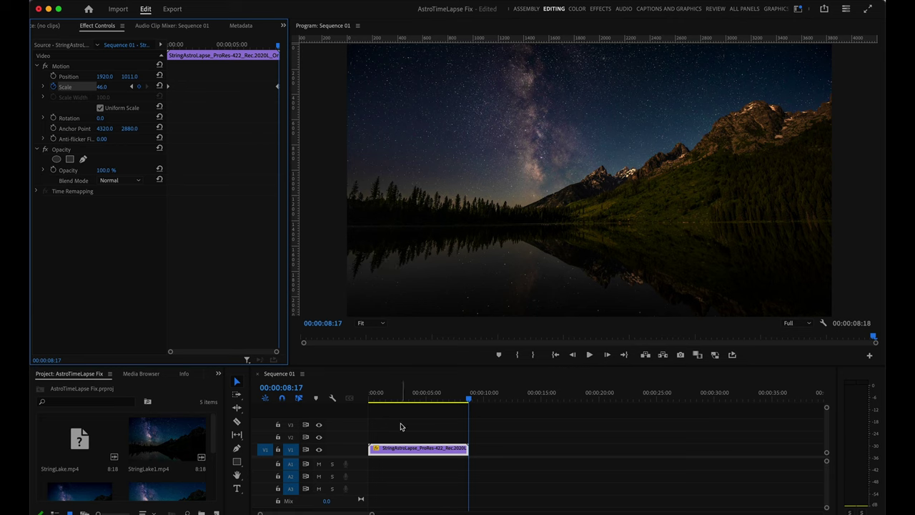
- Play the zoom-out from the sequence start to check it, stopping near frame 12
drag(378, 393, 366, 396)
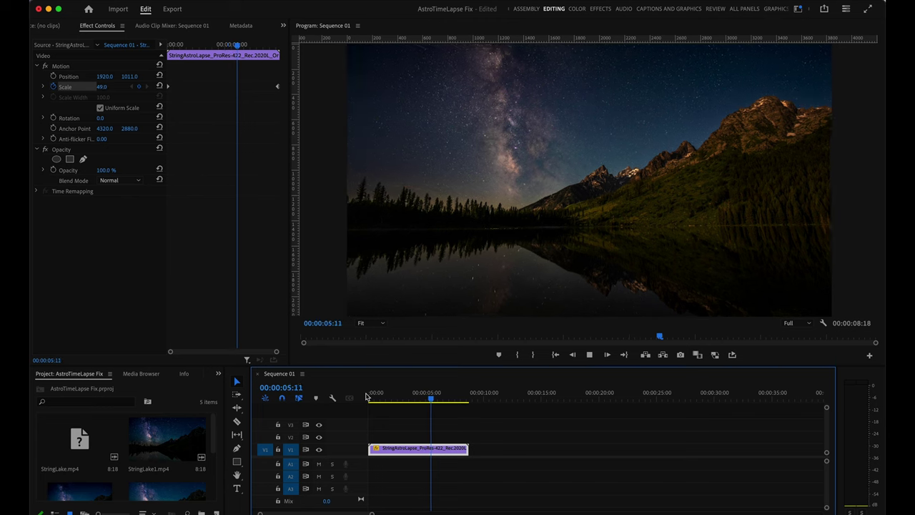
key(space)
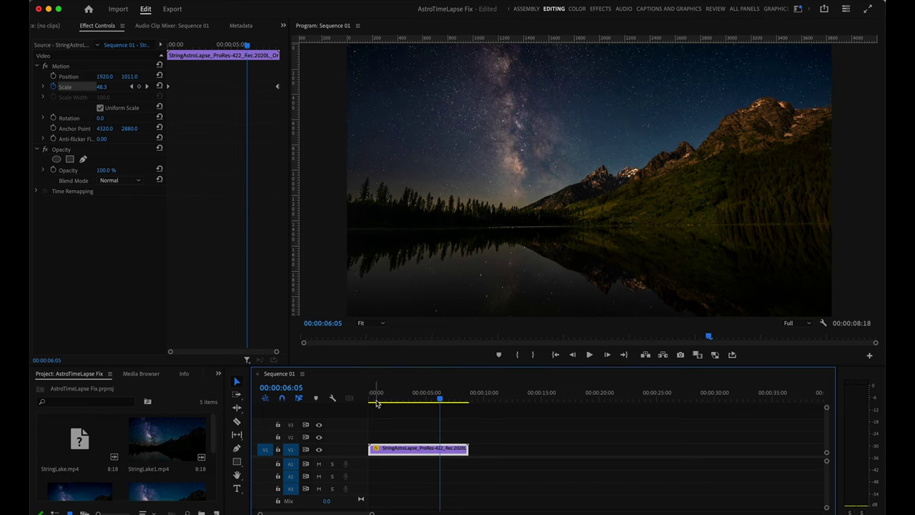
click(377, 402)
key(space)
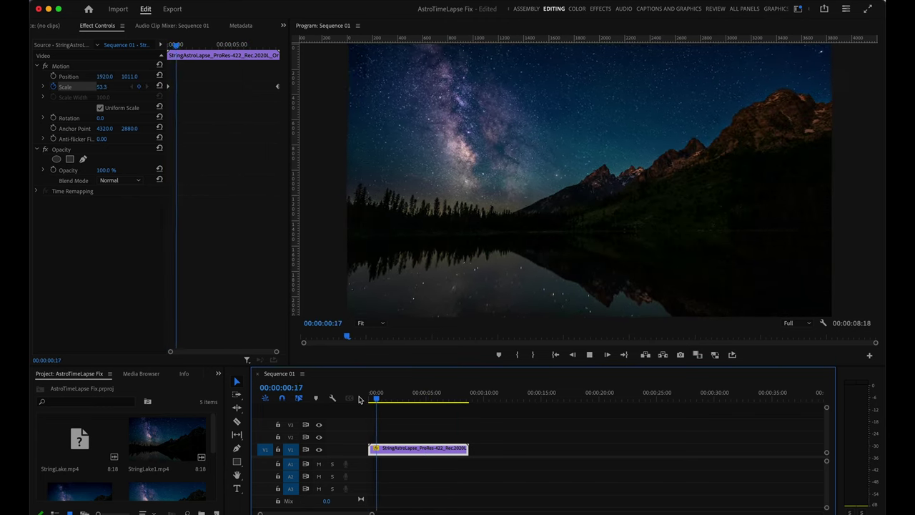
key(space)
click(374, 401)
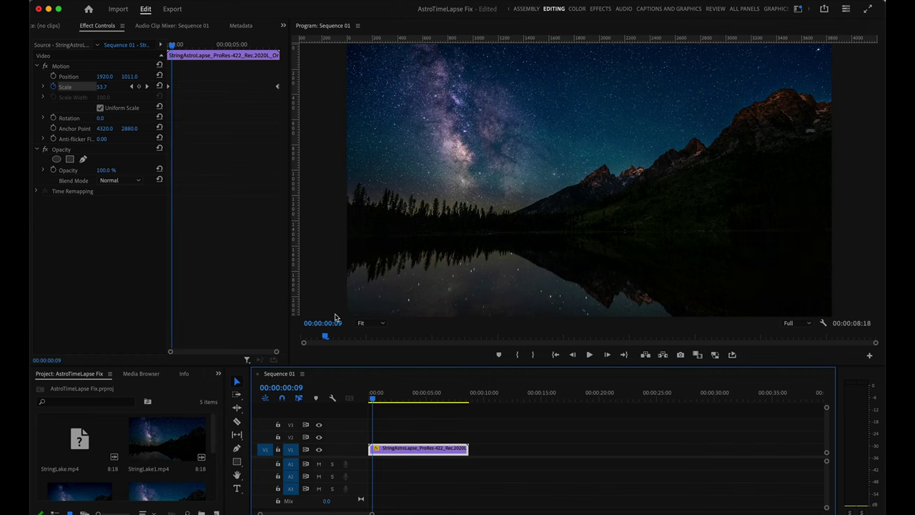
- Zoom the timeline in on the opening second and step to the flickering frame 00:00:00:09
key(super+equal)
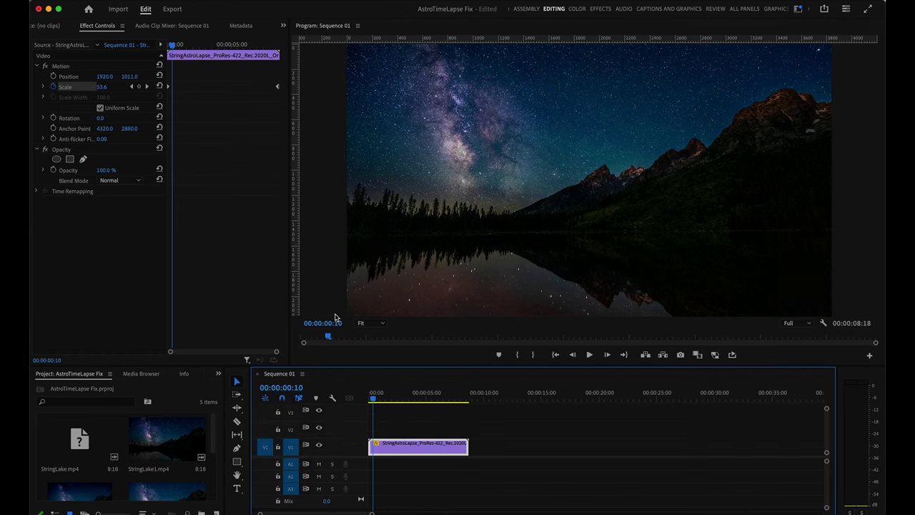
key(backslash)
key(Right)
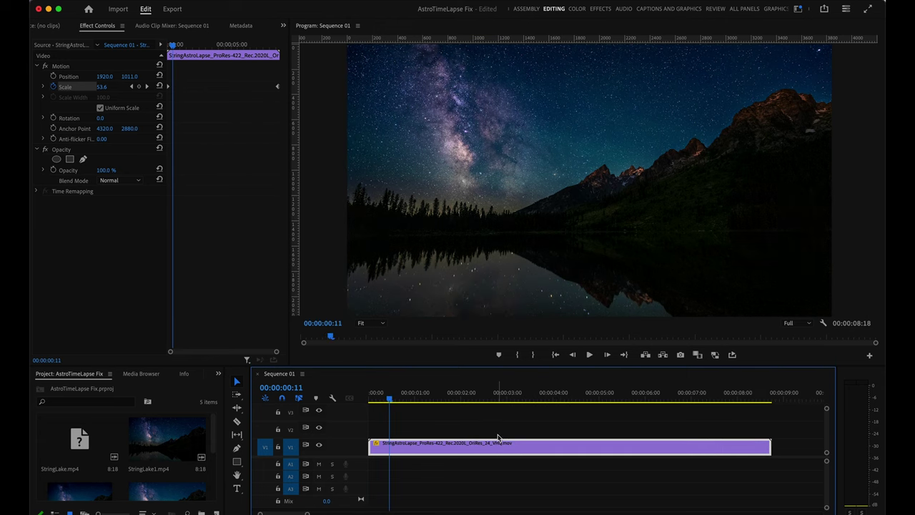
key(super+minus)
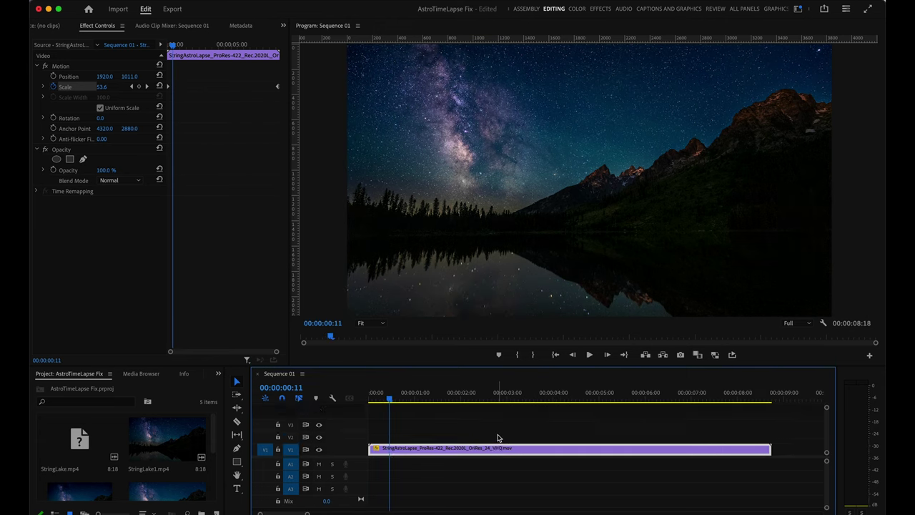
key(equal)
key(Right)
key(Right)
key(Right)
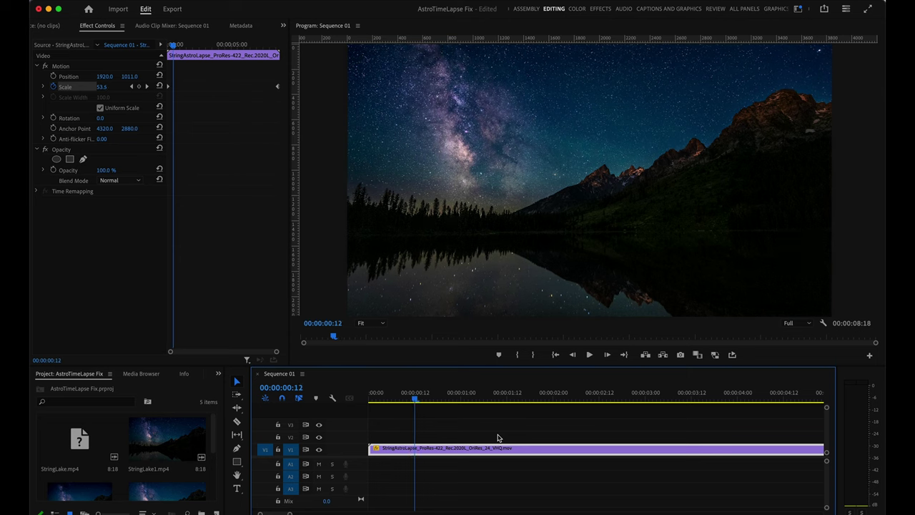
key(Left)
key(Left)
key(Left)
key(Left)
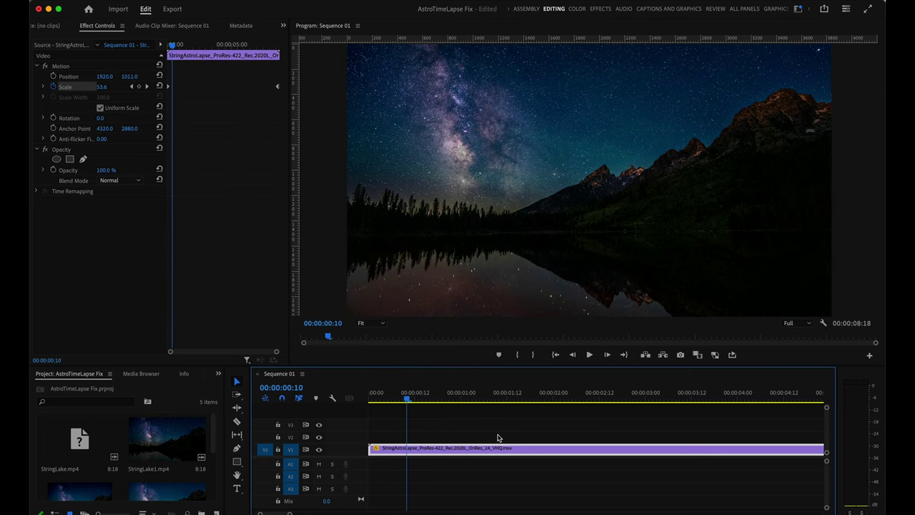
key(Left)
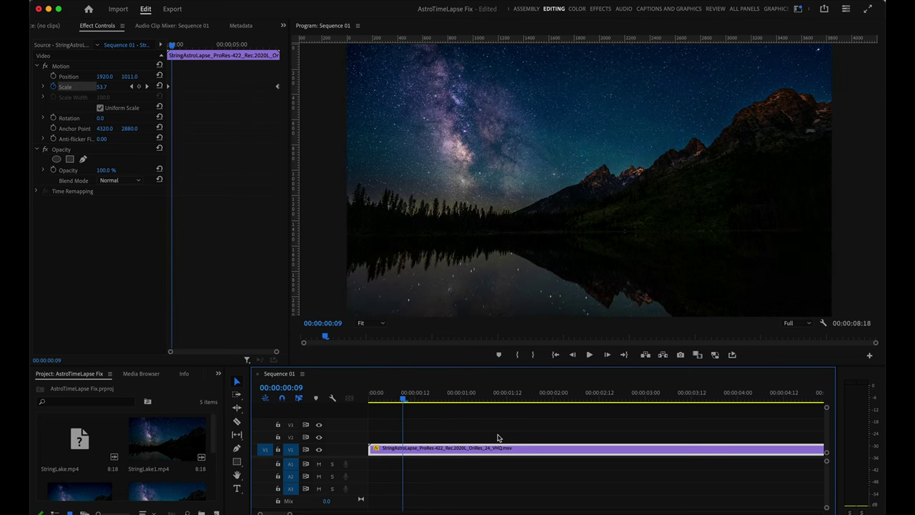
- Split the clip with the Razor at frame 09, undoing an accidental extra cut at 08
key(c)
click(403, 448)
key(Left)
click(403, 449)
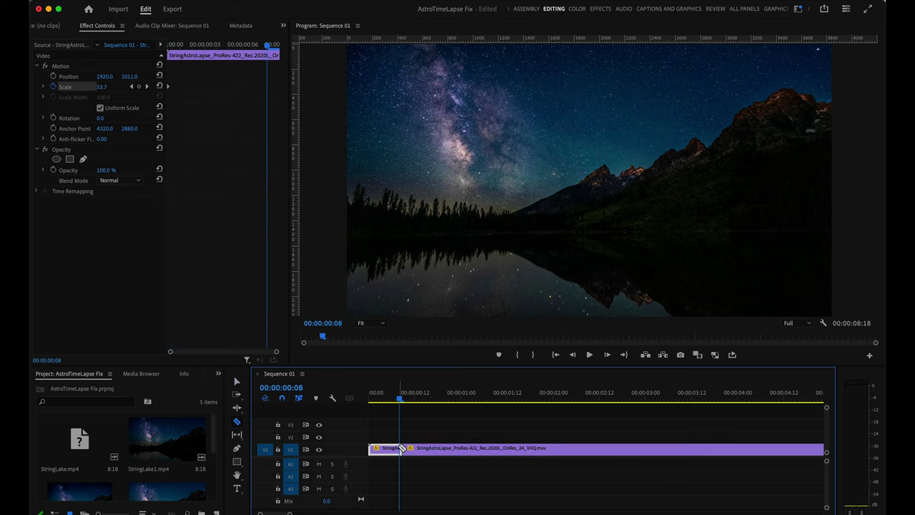
key(v)
key(super+z)
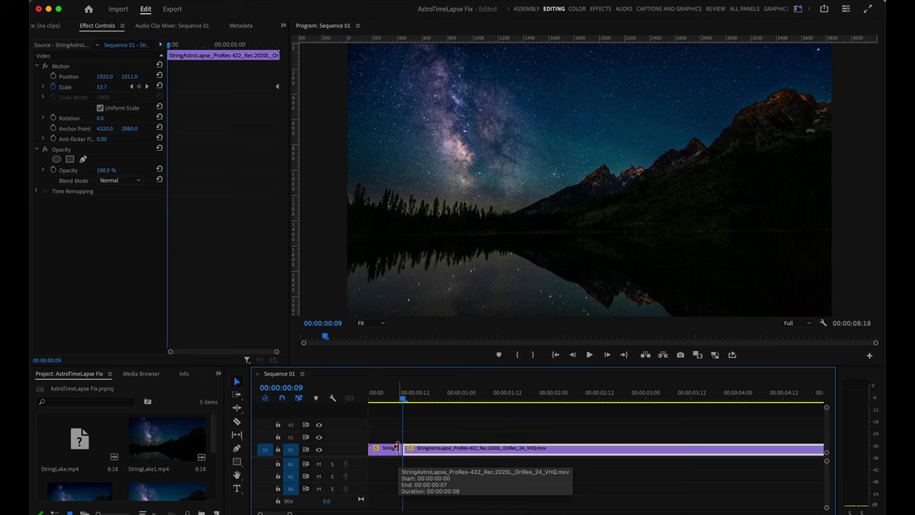
key(Right)
- Zoom in around the cut and lift the one-frame piece up onto track V2
mouse_move(403, 450)
mouse_down()
mouse_move(399, 431)
mouse_move(402, 455)
mouse_up()
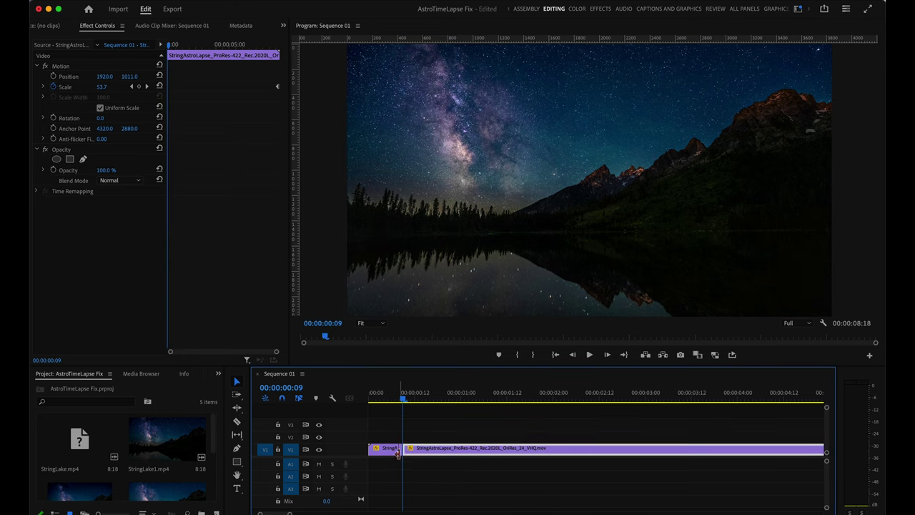
click(401, 454)
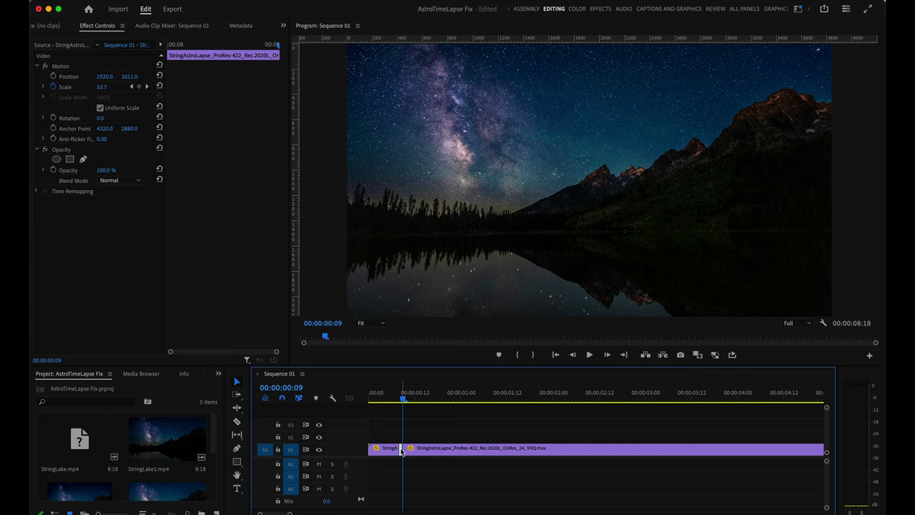
key(=)
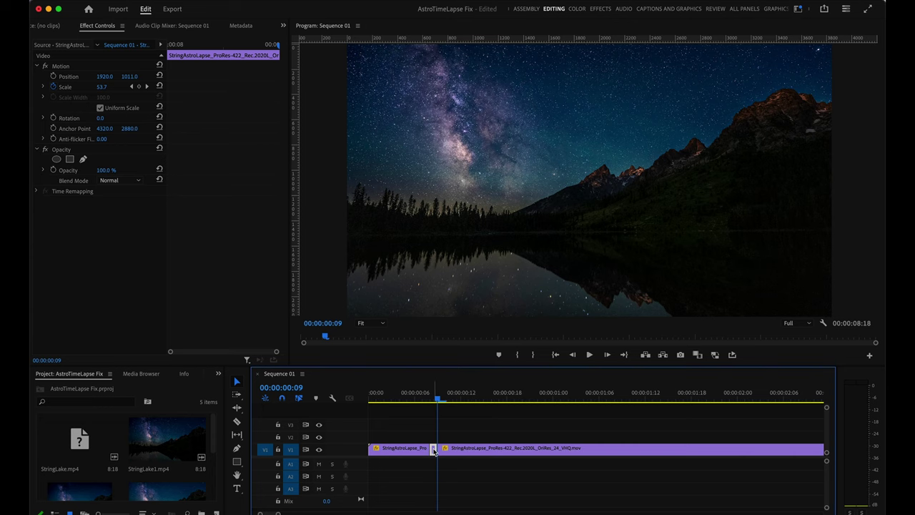
mouse_move(433, 449)
mouse_down()
mouse_move(434, 424)
mouse_move(440, 437)
mouse_up()
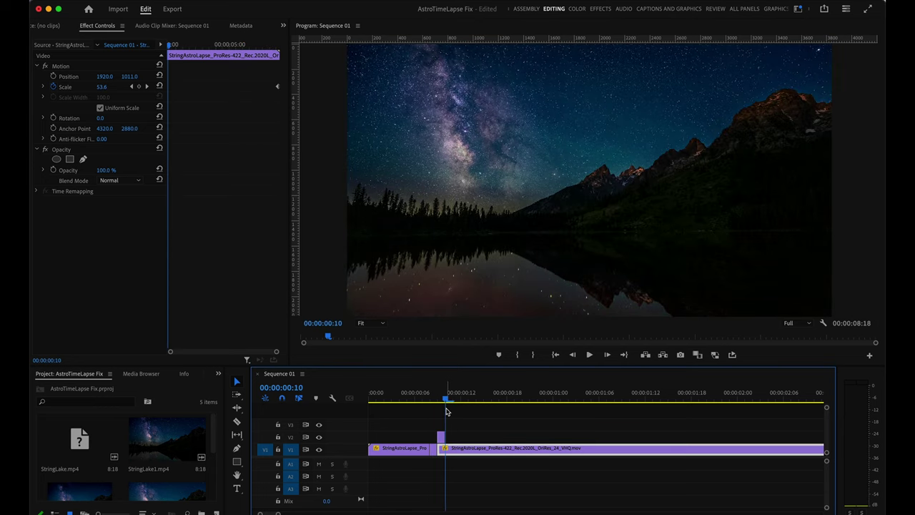
- Play and step frame by frame across the cut to inspect the flicker around frames 8-10
key(space)
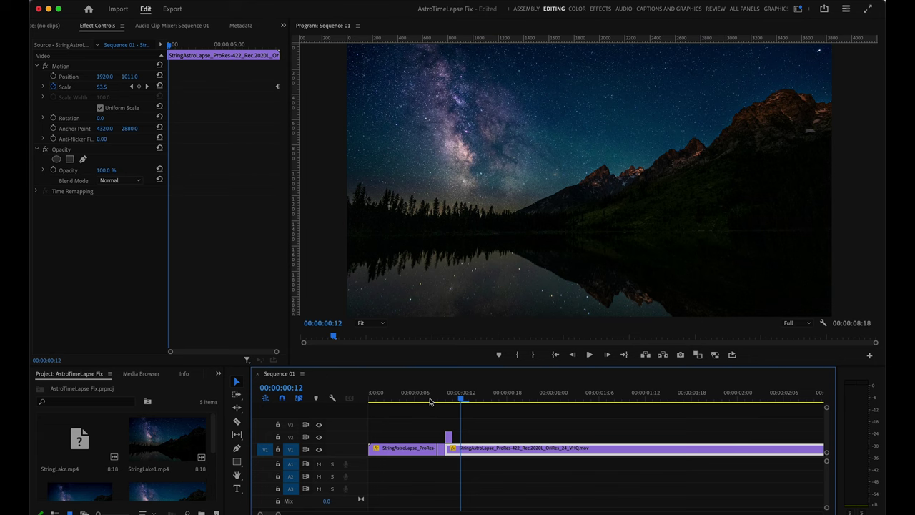
key(space)
key(Right)
key(Right)
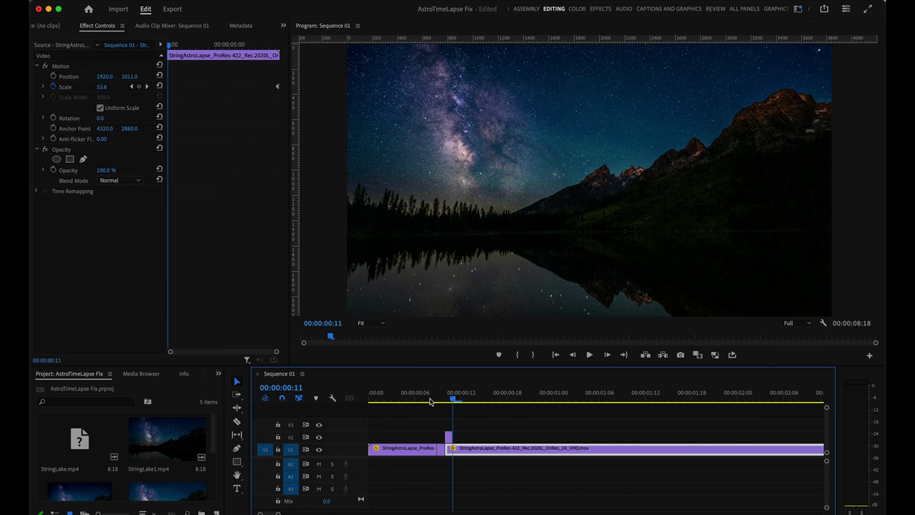
key(Left)
key(Left)
key(Right)
key(Right)
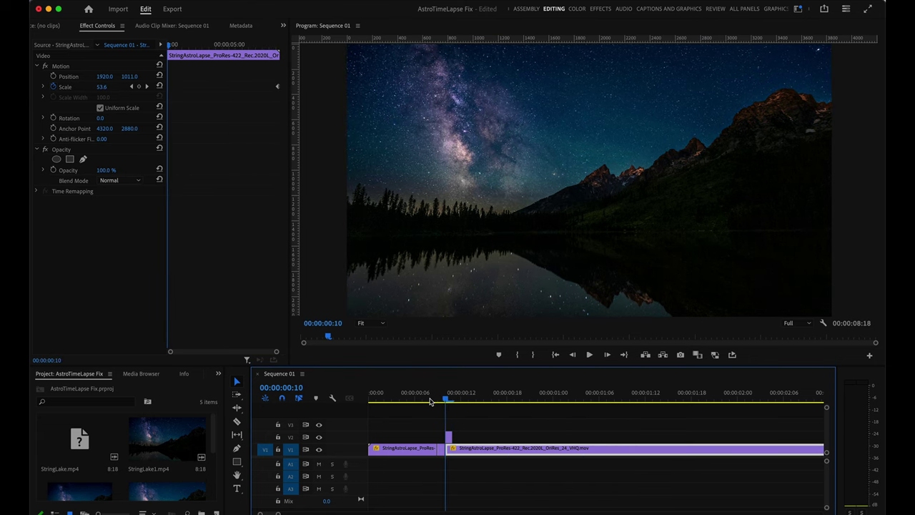
key(Left)
key(Left)
key(Left)
key(Right)
key(Right)
key(Right)
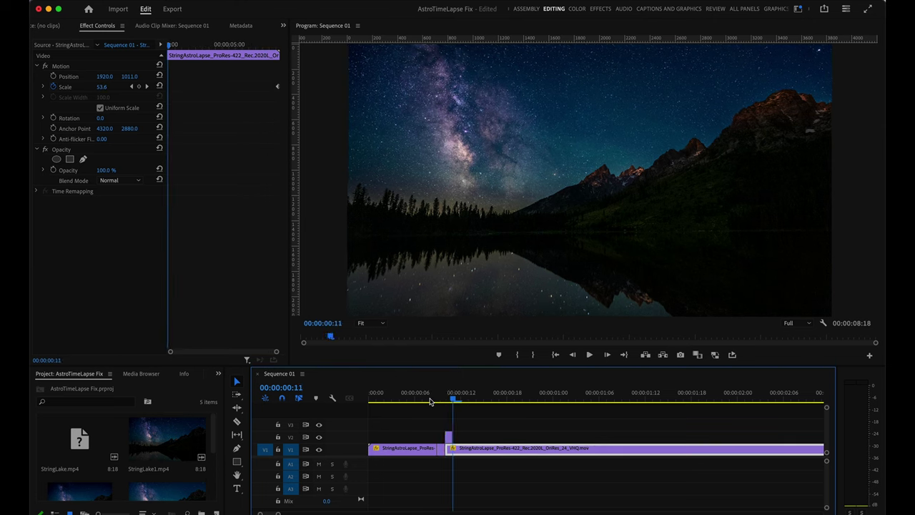
key(Left)
key(Left)
key(Right)
key(Right)
key(Right)
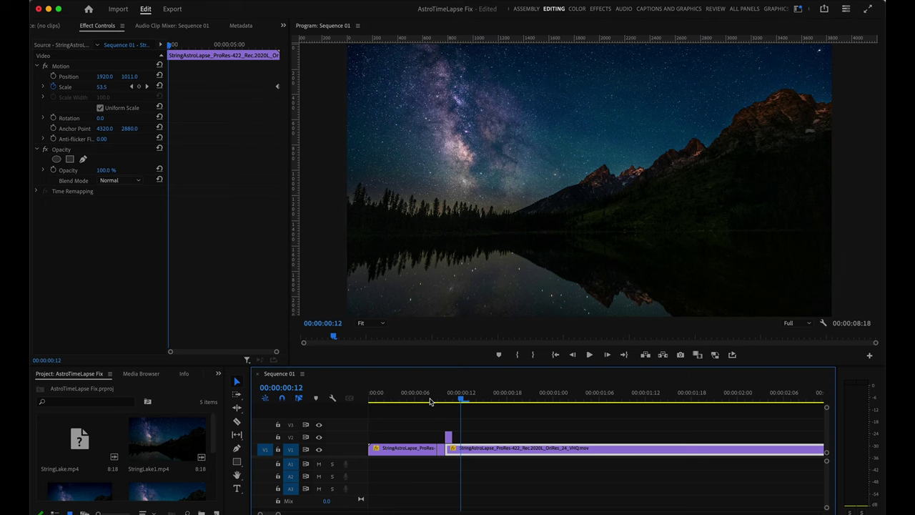
click(430, 401)
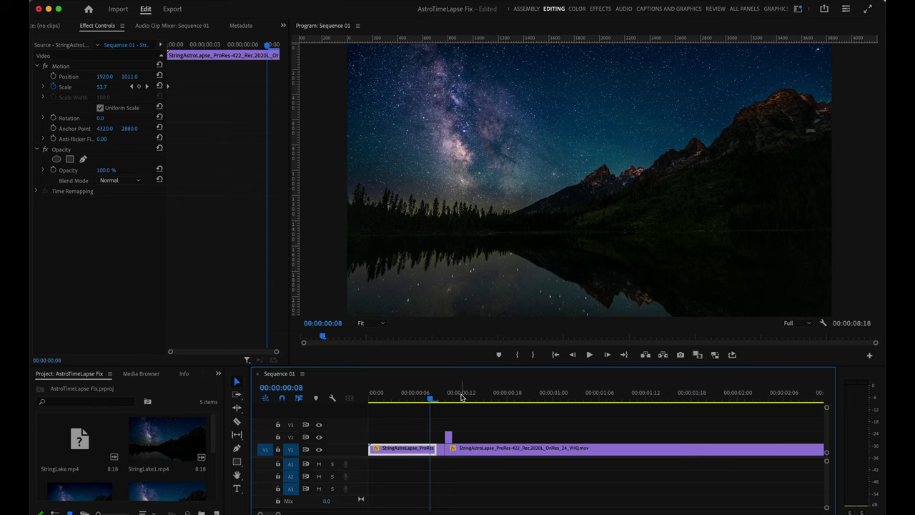
click(447, 398)
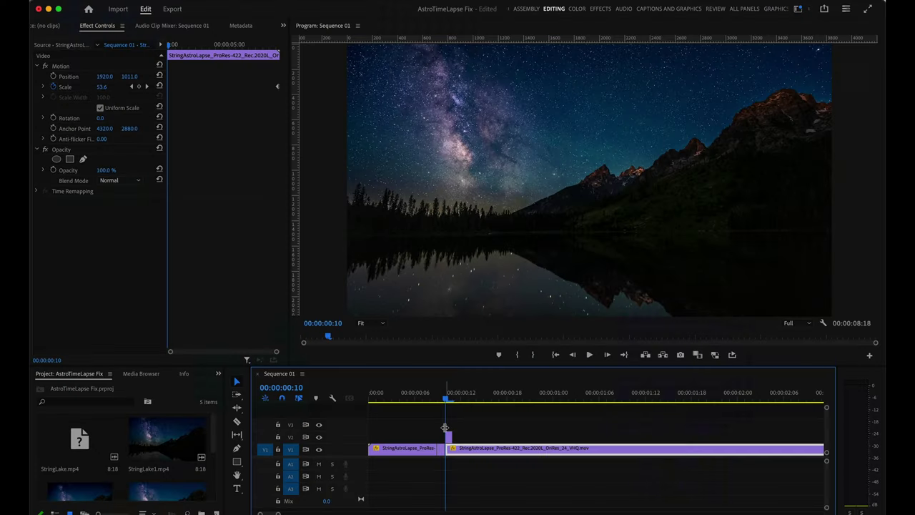
- Select the one-frame patch clip on V2 to load it in Effect Controls
click(449, 437)
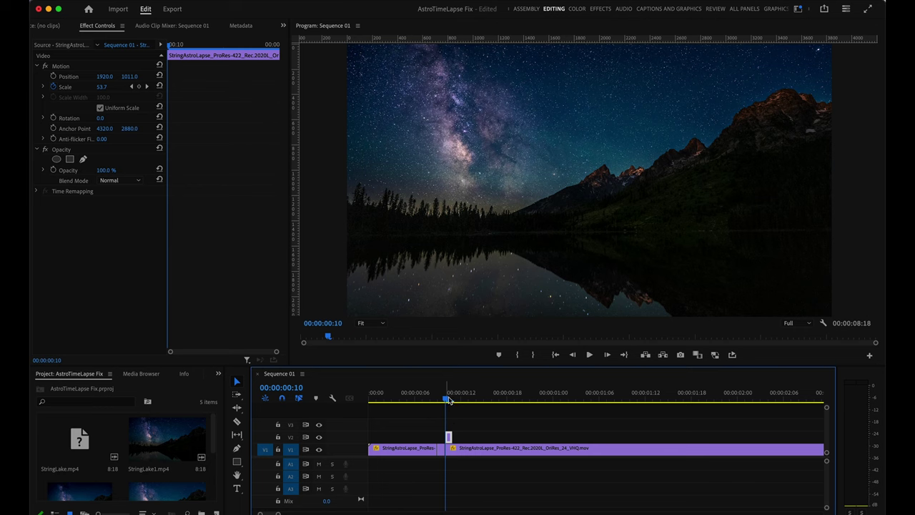
key(d)
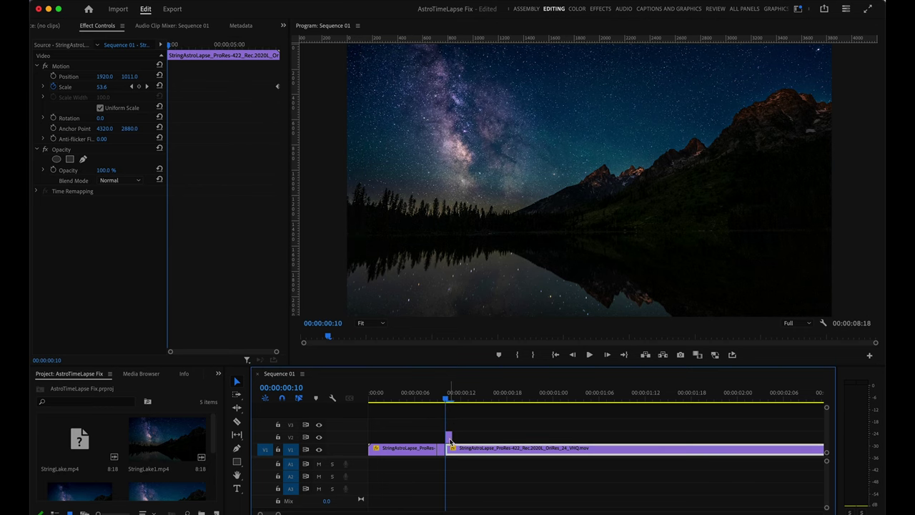
click(449, 437)
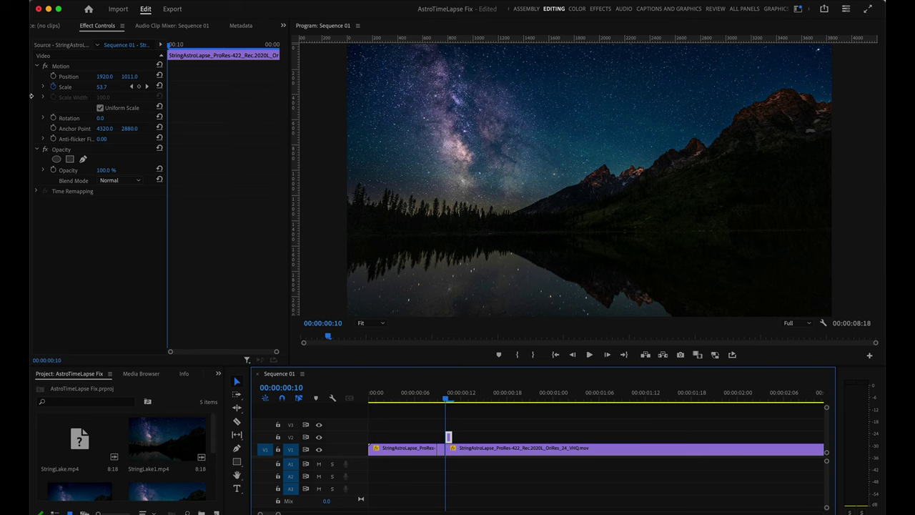
- Add a rectangle opacity mask to the V2 patch clip and move it onto the treeline and lake
click(69, 159)
drag(597, 170, 520, 225)
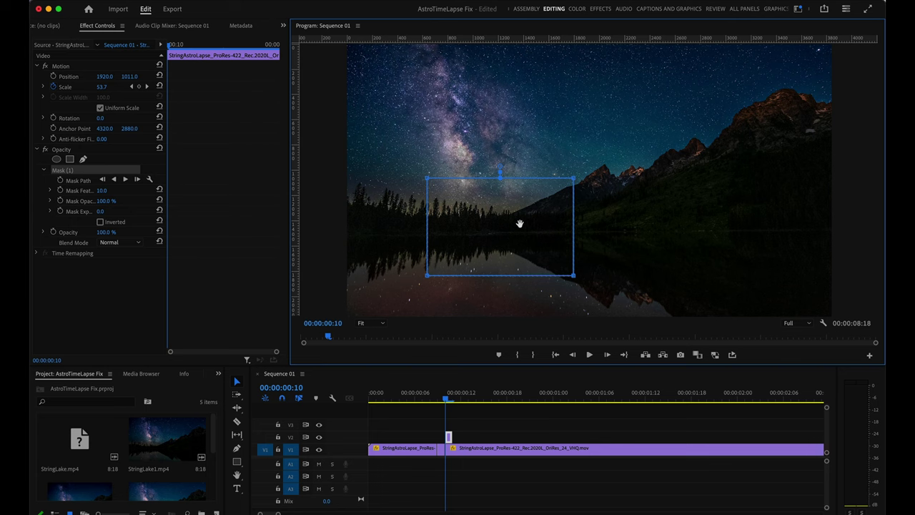
drag(504, 228, 442, 283)
drag(368, 236, 345, 233)
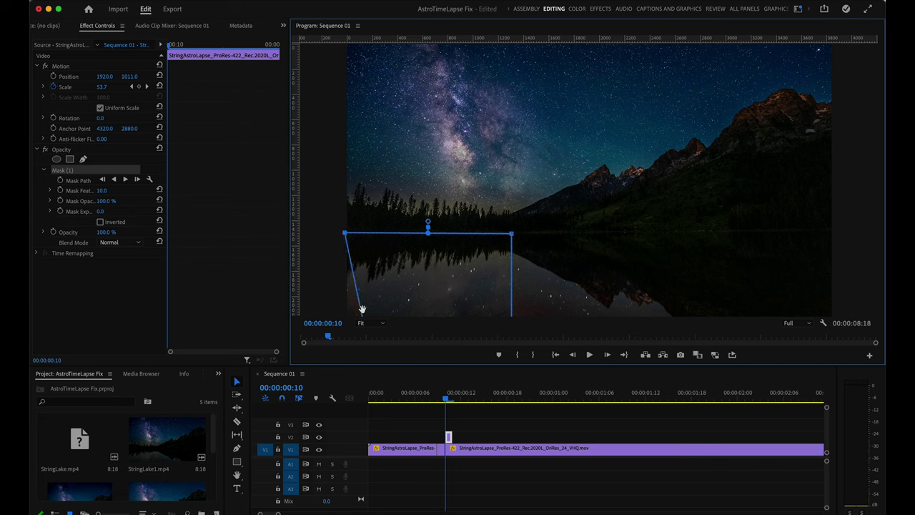
drag(413, 249, 408, 189)
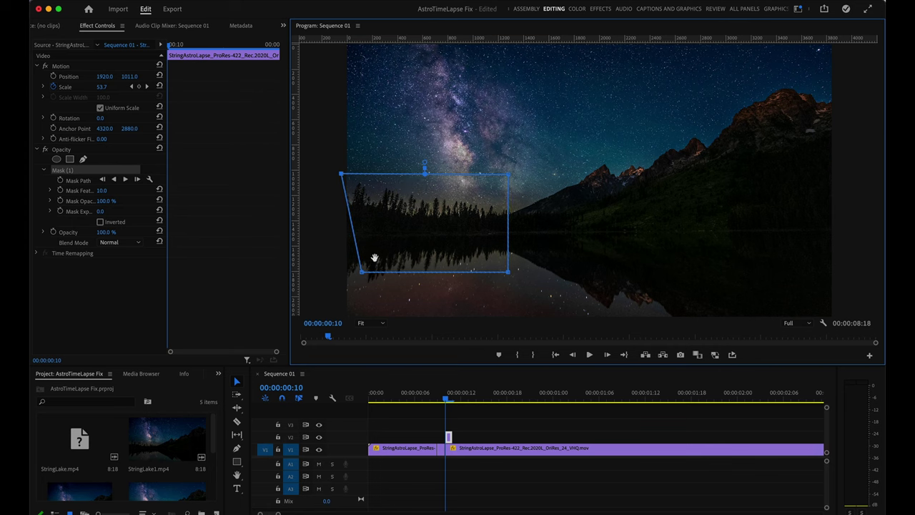
- Stretch the mask's corners to the frame's right side and level it over the lake
drag(365, 273, 333, 271)
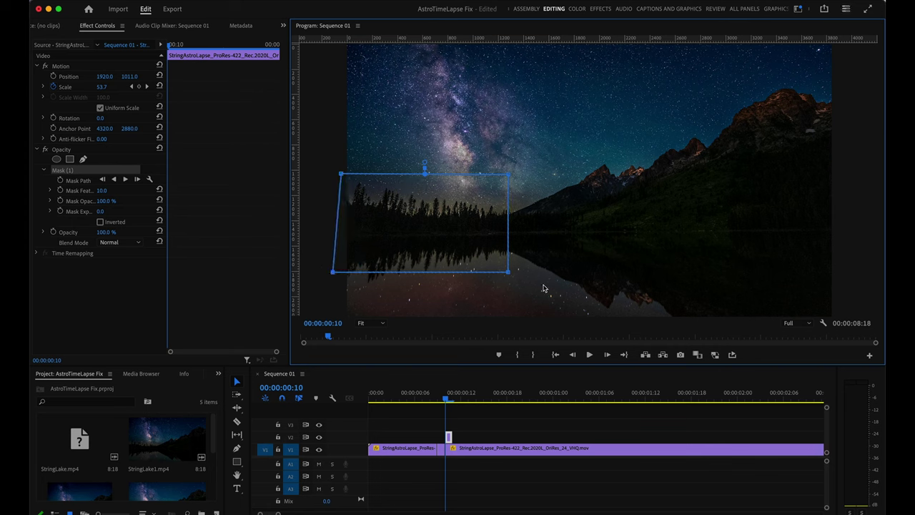
drag(510, 277, 855, 286)
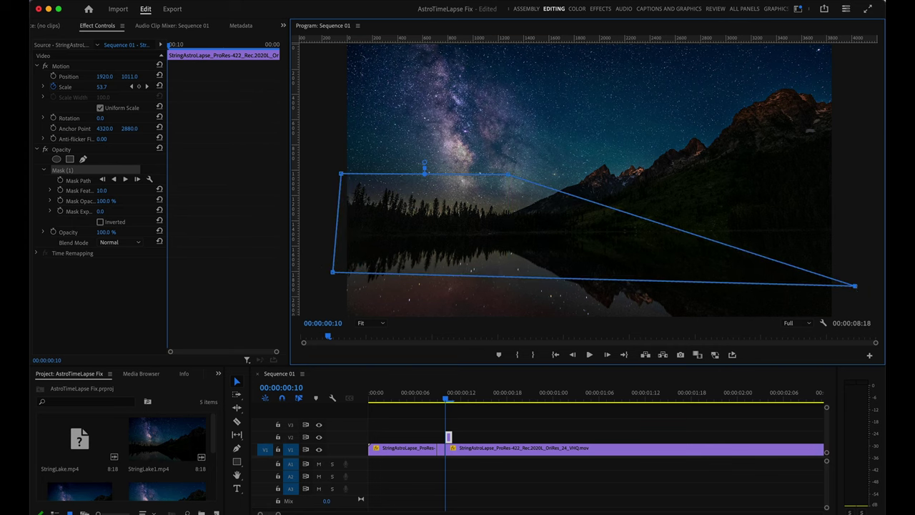
drag(506, 177, 851, 185)
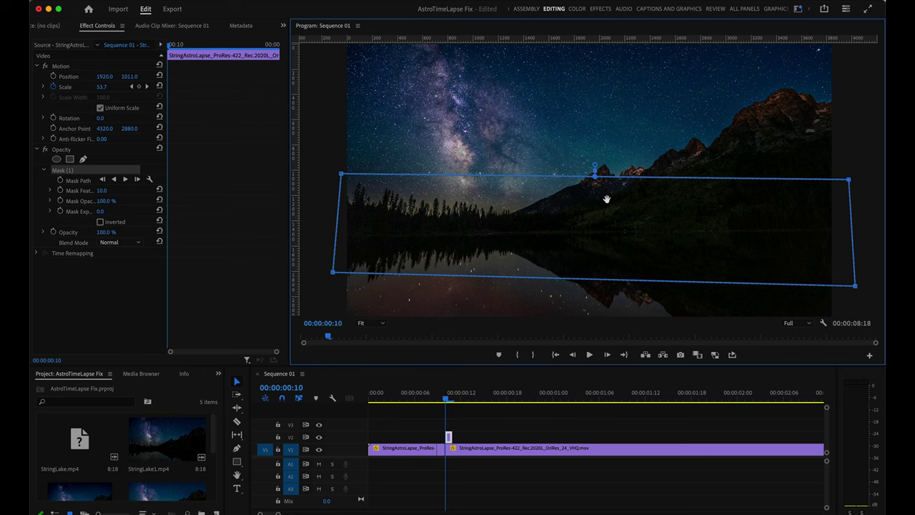
drag(606, 200, 603, 263)
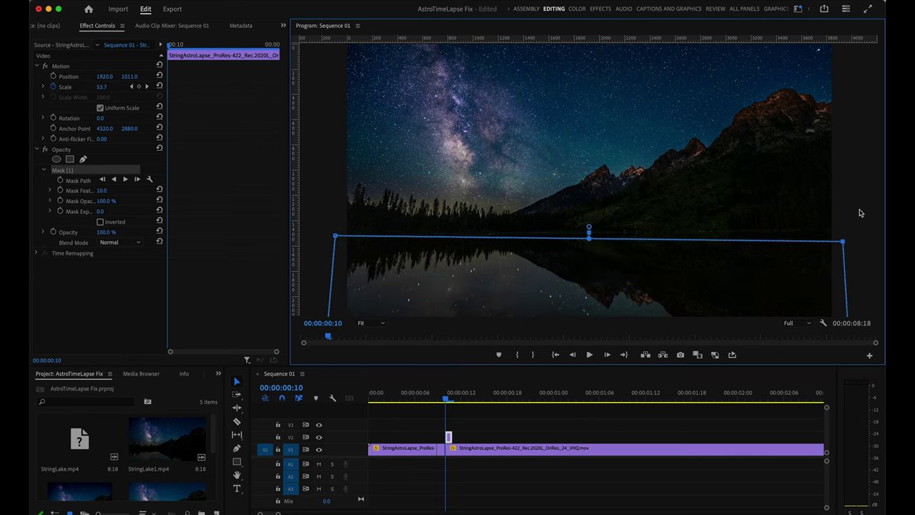
drag(845, 246, 845, 236)
- Hide the V2 patch track and step frame by frame across the patched cut to compare
click(320, 437)
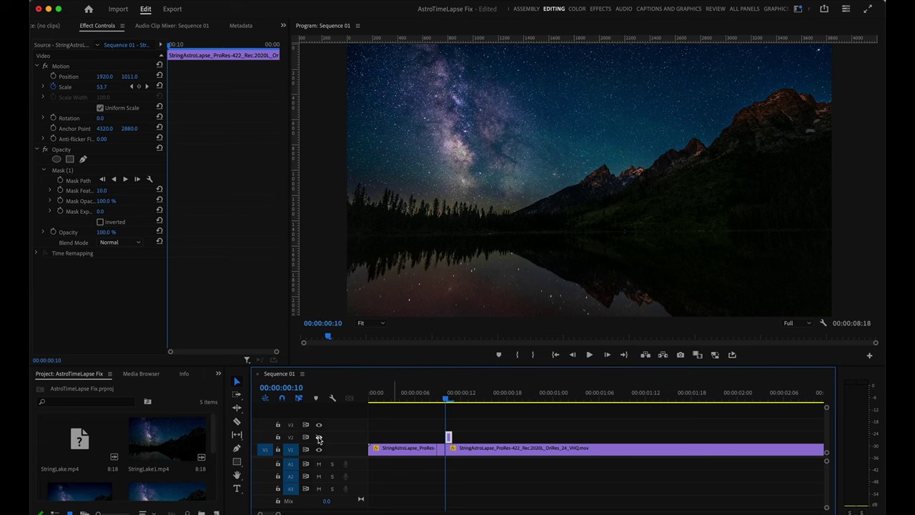
key(Left)
key(Left)
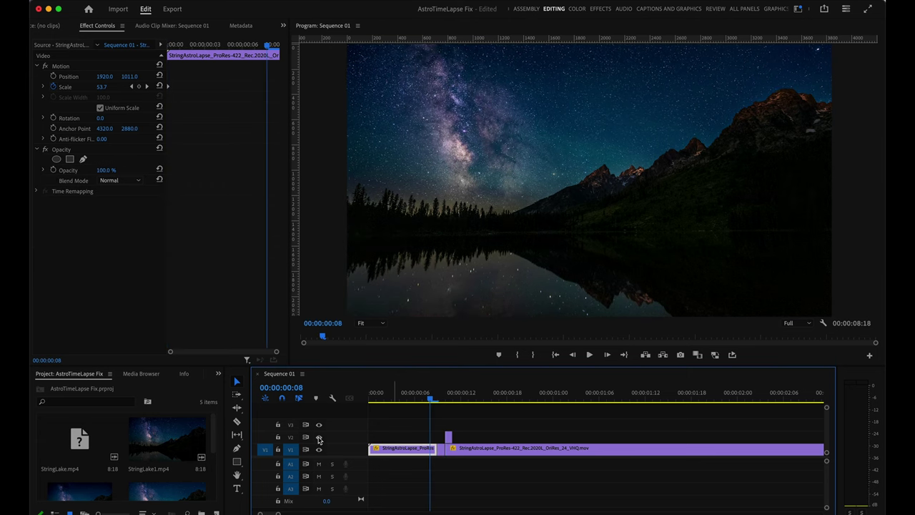
key(Right)
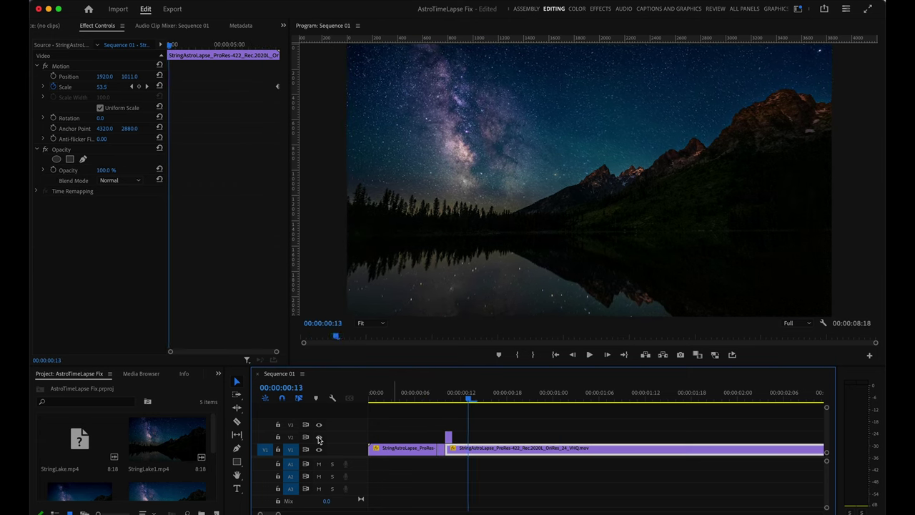
key(Right)
key(Right)
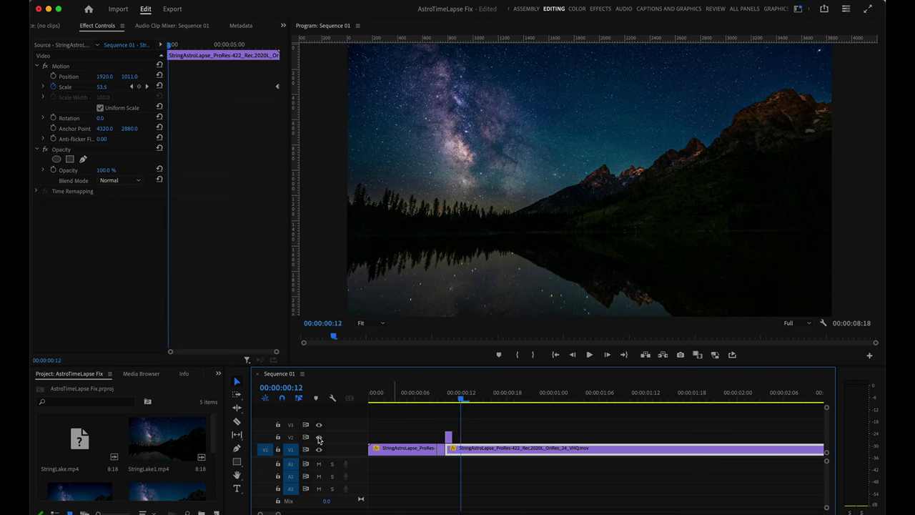
key(Left)
key(Left)
key(Right)
key(Left)
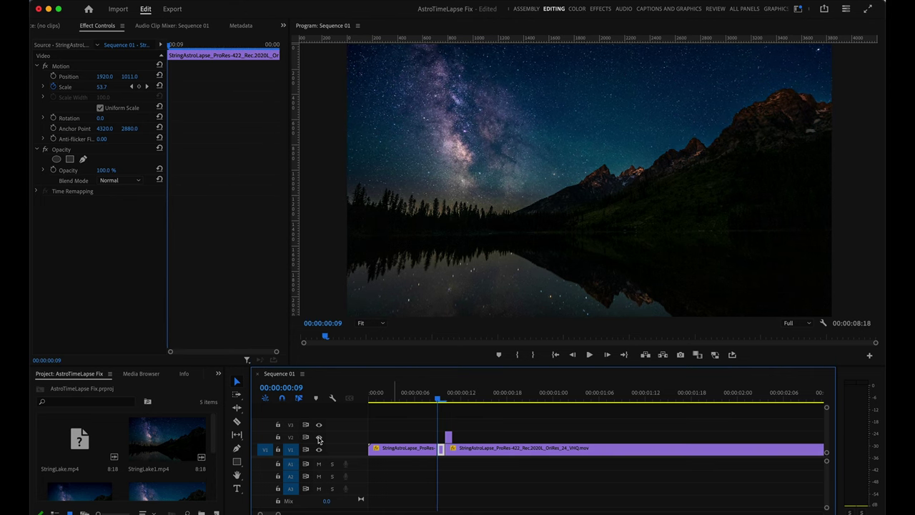
key(Left)
key(Right)
key(Right)
key(Right)
key(Left)
key(Left)
key(Left)
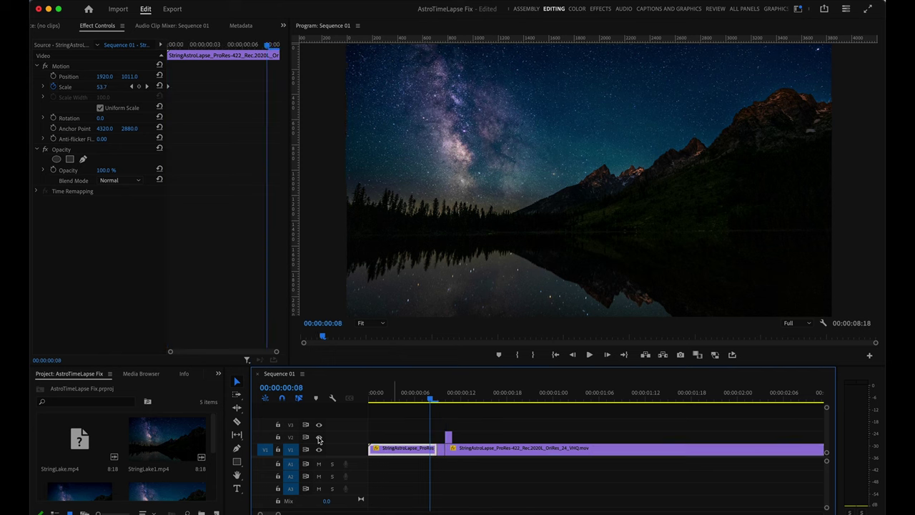
- Return the sequence to its start and rewind the StringLake1.mp4 Quick Look preview to 00:00
click(393, 401)
drag(393, 401, 331, 398)
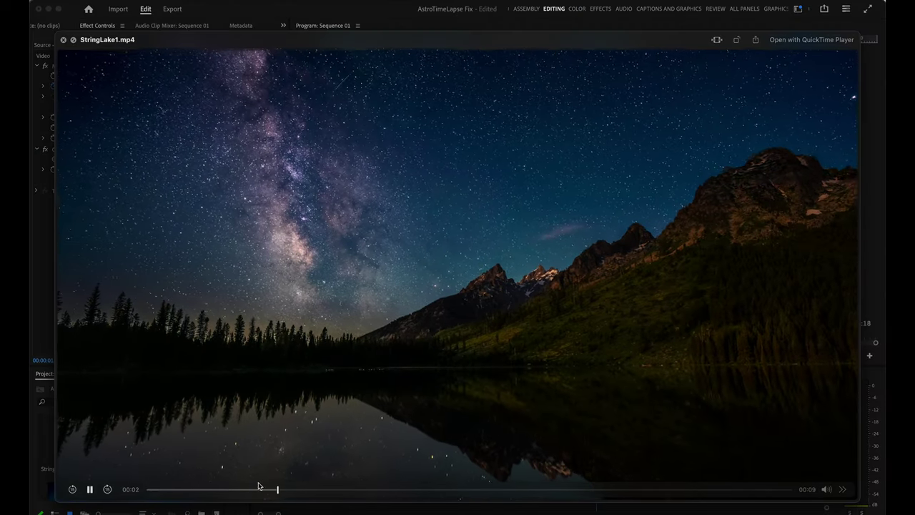
drag(259, 486, 215, 489)
- Play the exported StringLake1.mp4 timelapse in Quick Look from the beginning
key(space)
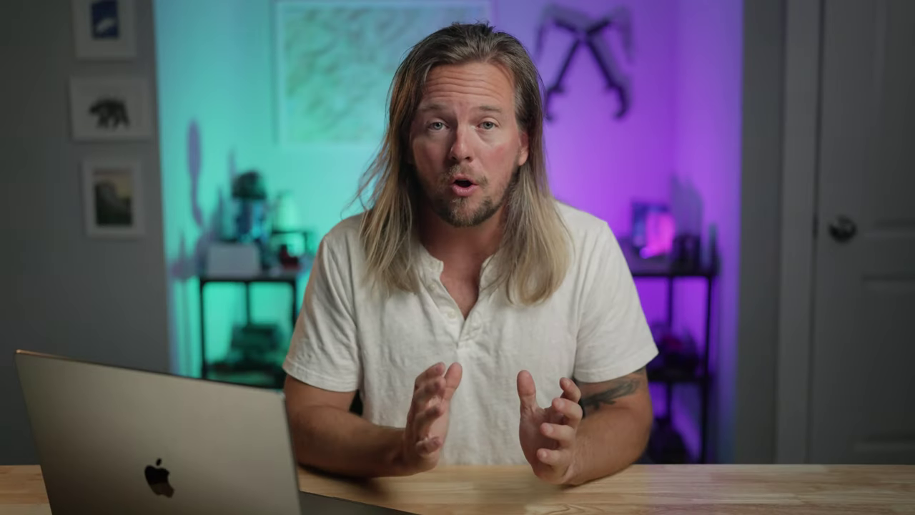